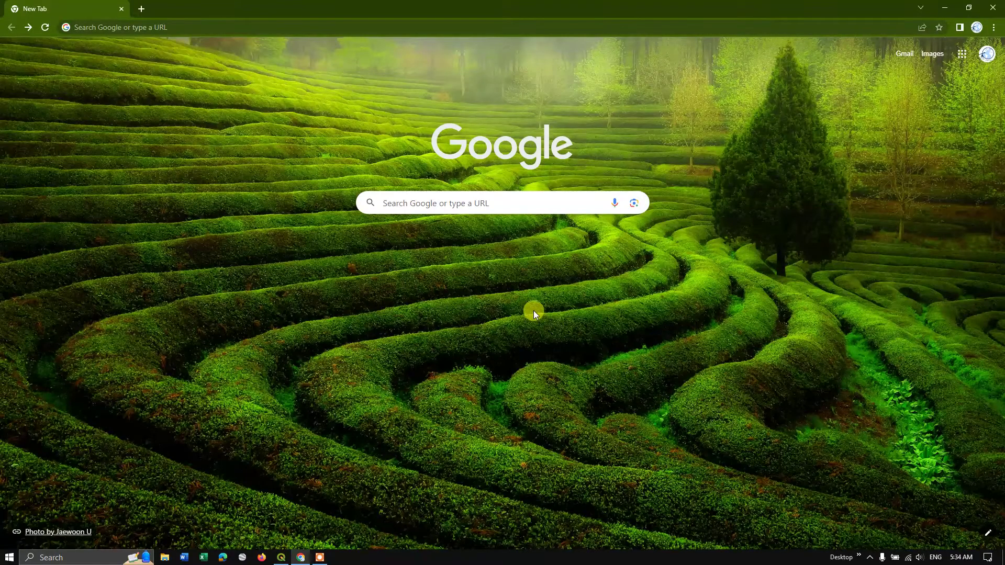
- Search Google for 'open building' and open the Google Research Open Buildings result
{"action": "left_click", "coordinate": [428, 204]}
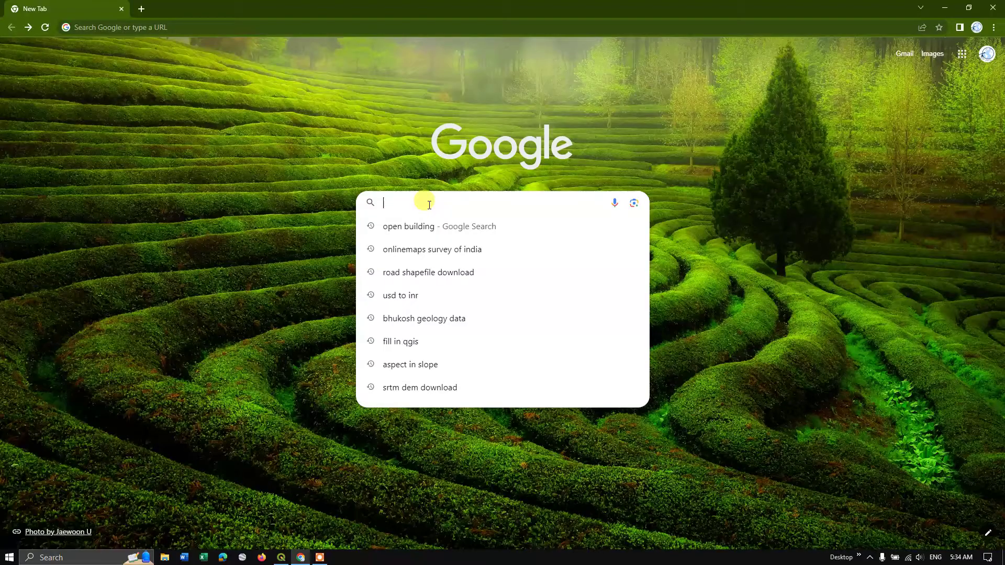
{"action": "key", "text": "Down"}
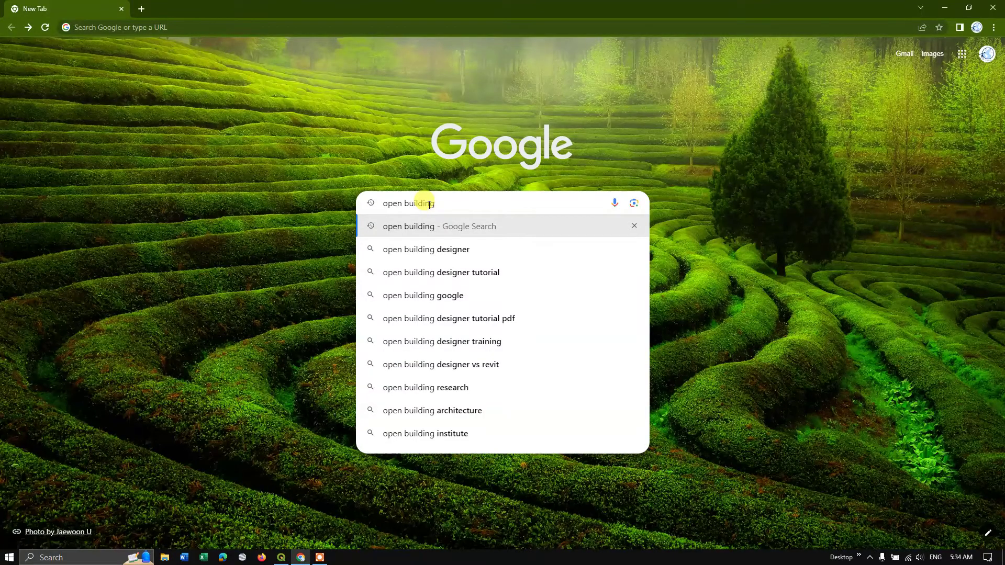
{"action": "key", "text": "Return"}
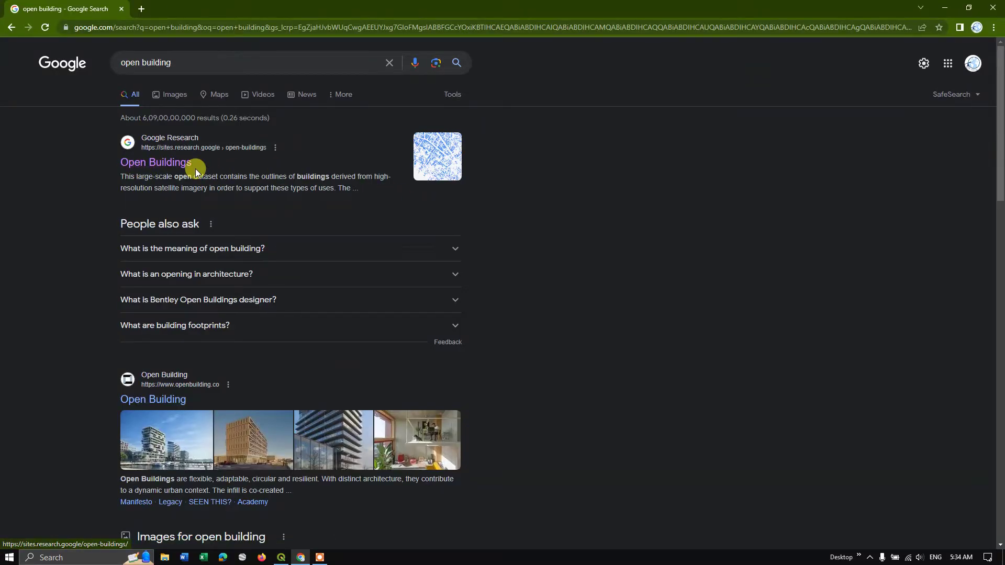
{"action": "left_click", "coordinate": [180, 168]}
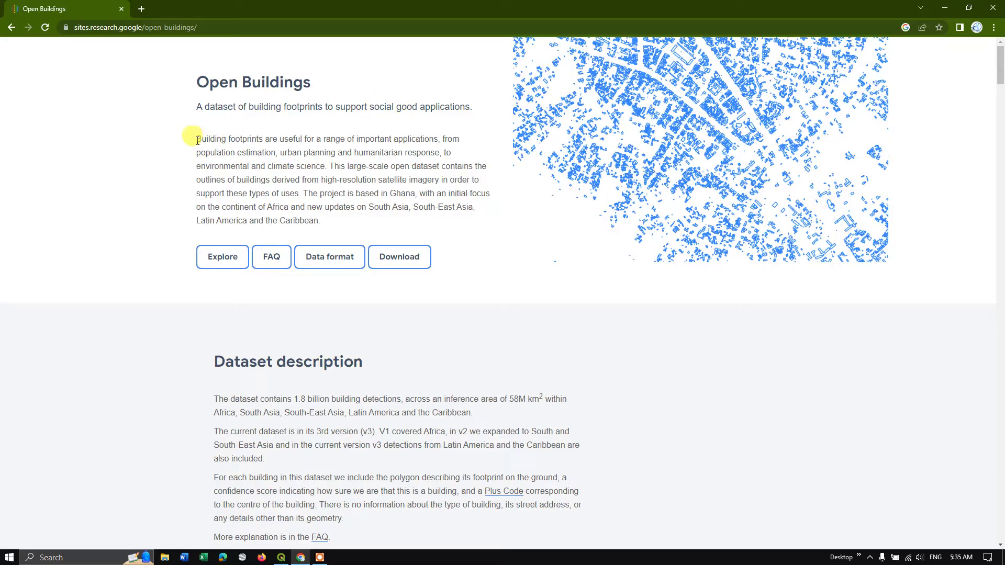
- Read the introduction's uses of building footprints: population estimation and high-resolution satellite imagery
{"action": "left_click_drag", "start_coordinate": [197, 140], "coordinate": [460, 139]}
{"action": "left_click_drag", "start_coordinate": [197, 152], "coordinate": [329, 167]}
{"action": "left_click", "coordinate": [329, 166]}
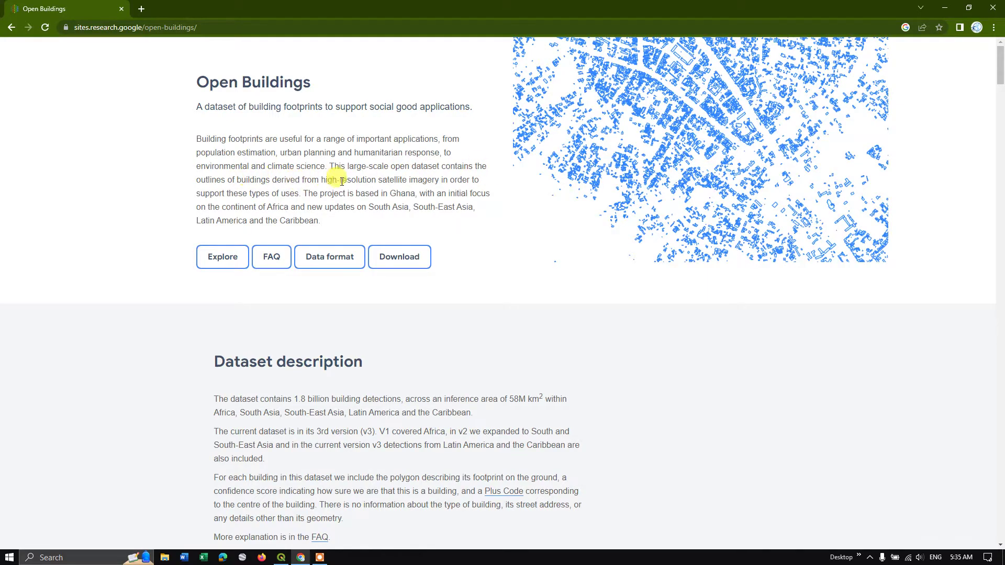
{"action": "left_click_drag", "start_coordinate": [321, 180], "coordinate": [440, 180]}
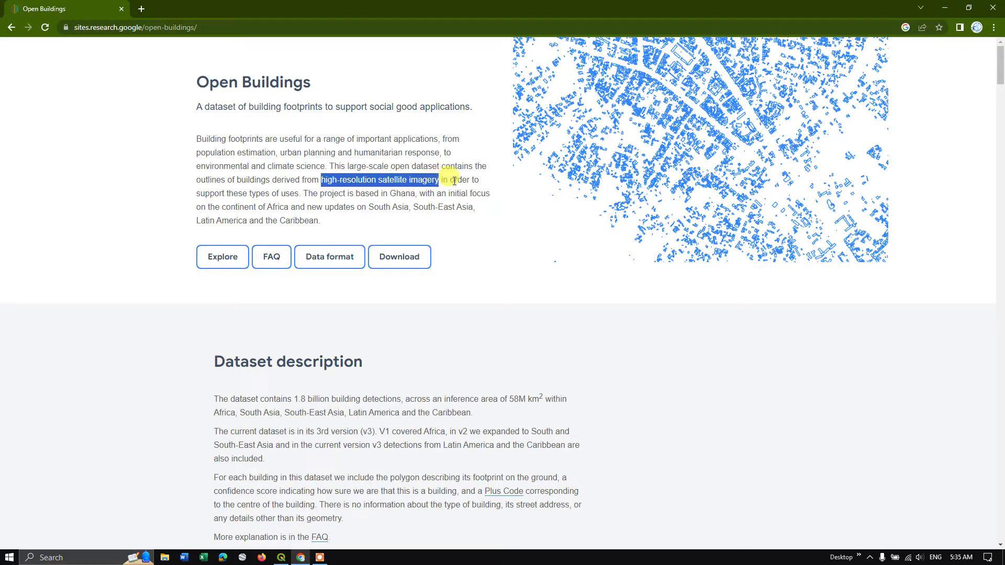
{"action": "left_click_drag", "start_coordinate": [234, 193], "coordinate": [300, 194]}
{"action": "left_click", "coordinate": [322, 203]}
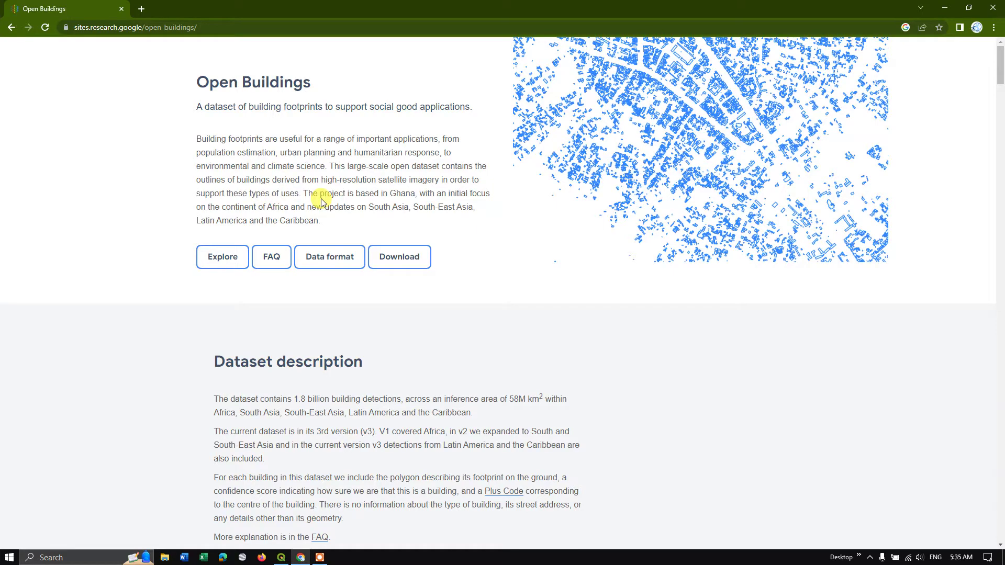
- Read the project's regional coverage: Ghana, Africa, South Asia, Latin America and the Caribbean
{"action": "double_click", "coordinate": [336, 198]}
{"action": "left_click_drag", "start_coordinate": [391, 194], "coordinate": [485, 194]}
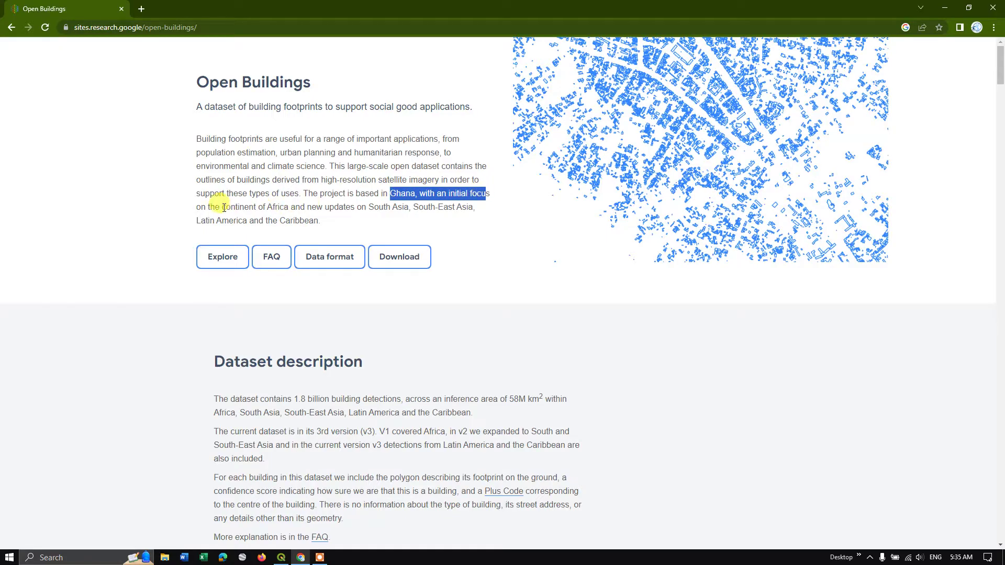
{"action": "left_click_drag", "start_coordinate": [222, 208], "coordinate": [351, 207]}
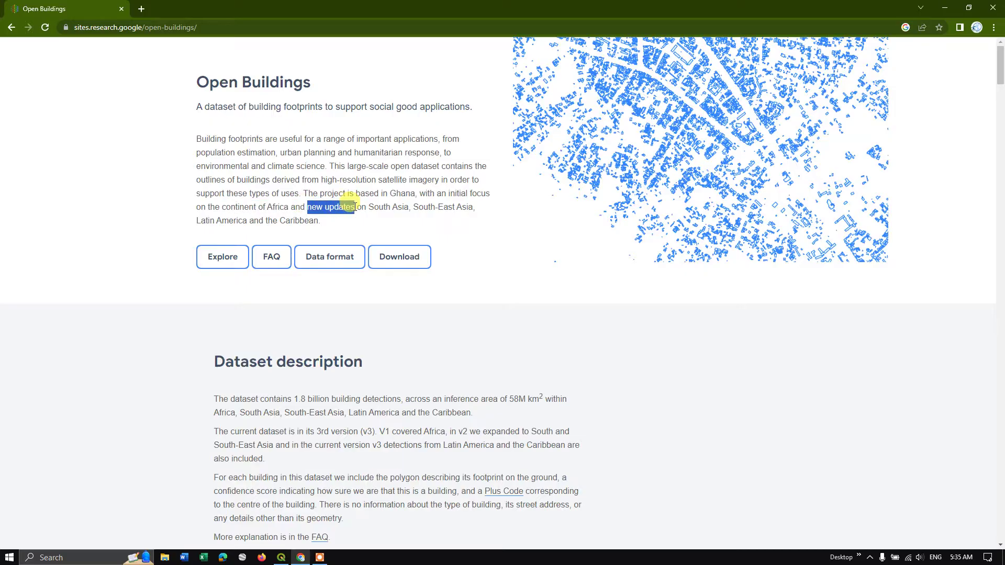
{"action": "left_click_drag", "start_coordinate": [370, 207], "coordinate": [469, 209]}
{"action": "left_click", "coordinate": [417, 207]}
{"action": "left_click_drag", "start_coordinate": [197, 221], "coordinate": [330, 222]}
{"action": "left_click", "coordinate": [282, 223]}
- Read the dataset scale and versions: 1.8 billion detections, 58M km², V1 Africa through v3 Latin America
{"action": "scroll", "coordinate": [409, 238], "scroll_direction": "down", "scroll_amount": 3}
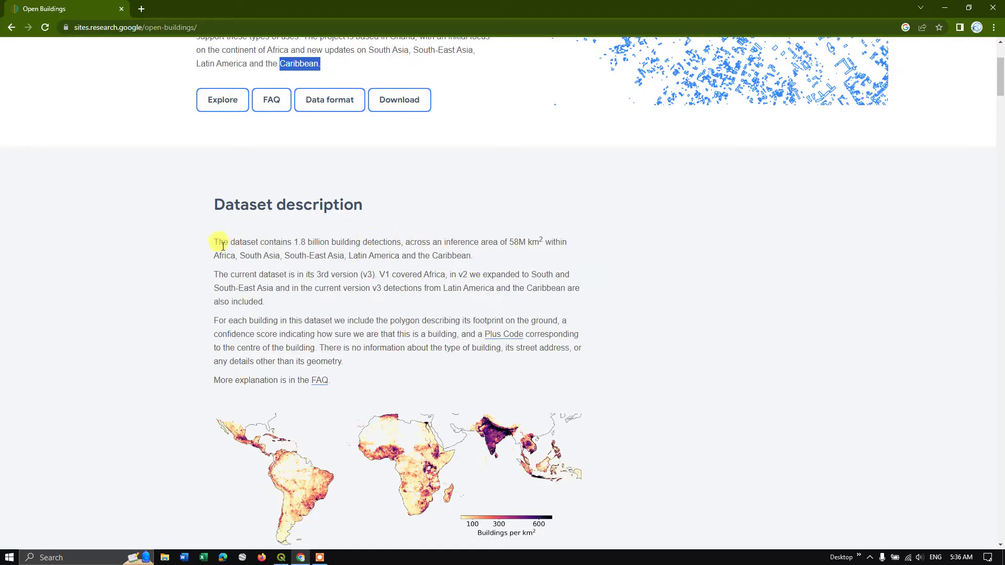
{"action": "left_click_drag", "start_coordinate": [295, 243], "coordinate": [362, 246]}
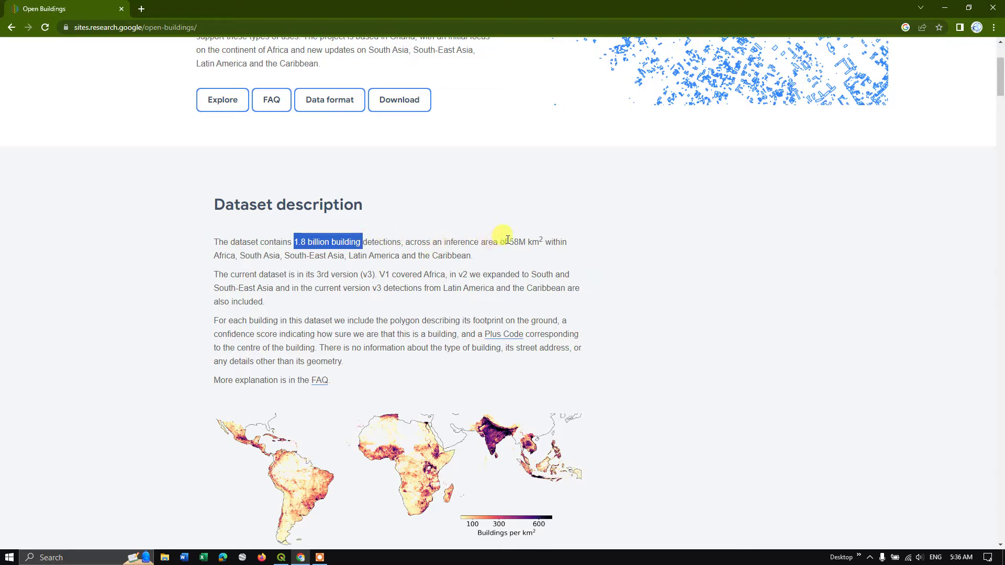
{"action": "left_click_drag", "start_coordinate": [511, 242], "coordinate": [545, 242]}
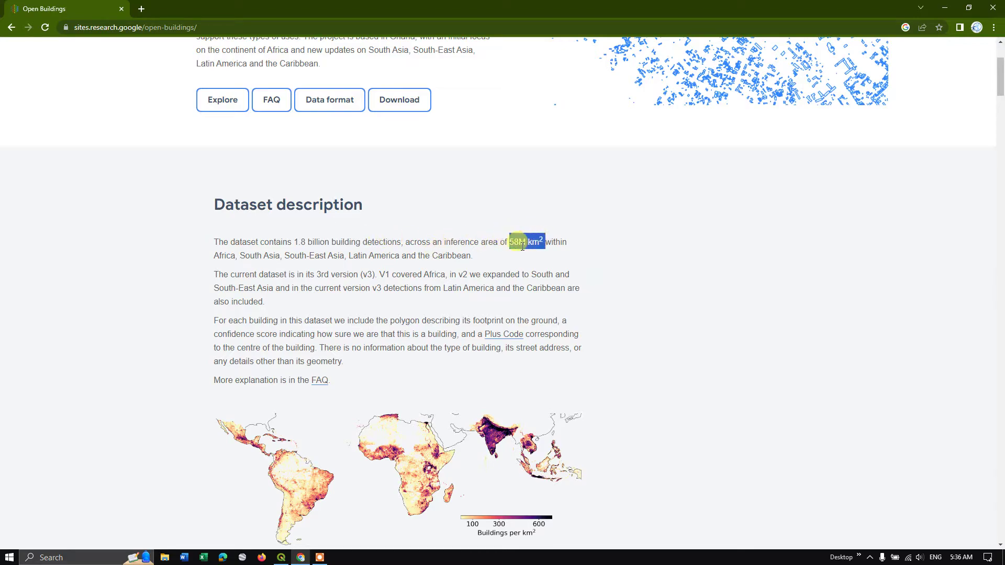
{"action": "left_click_drag", "start_coordinate": [213, 256], "coordinate": [489, 263]}
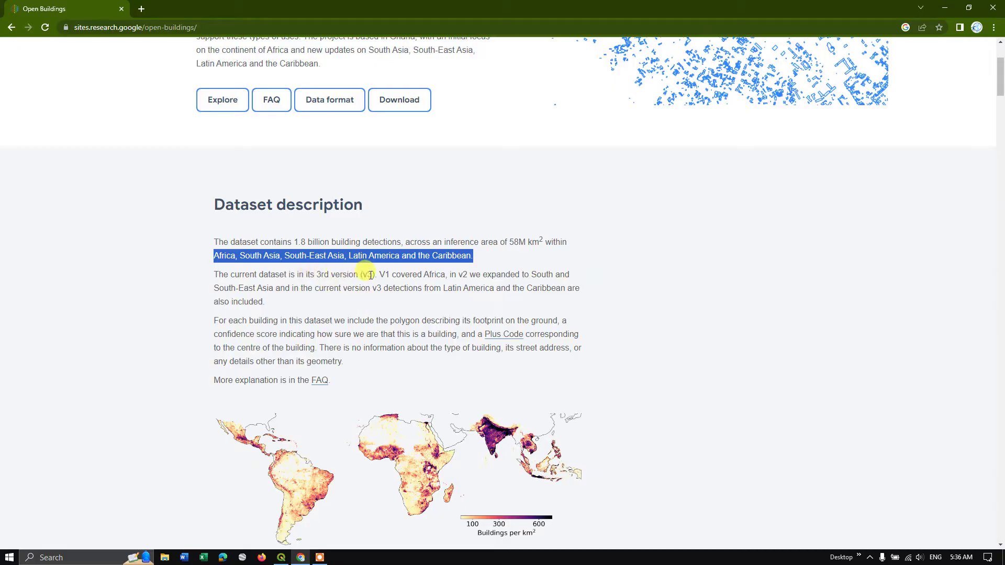
{"action": "left_click_drag", "start_coordinate": [377, 274], "coordinate": [438, 273]}
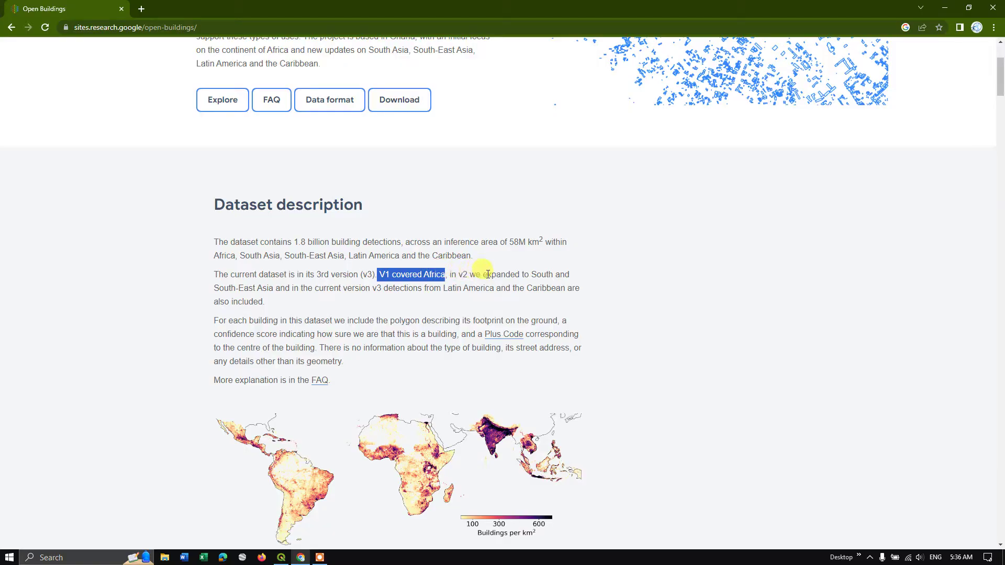
{"action": "left_click_drag", "start_coordinate": [532, 275], "coordinate": [584, 298]}
{"action": "left_click", "coordinate": [518, 289]}
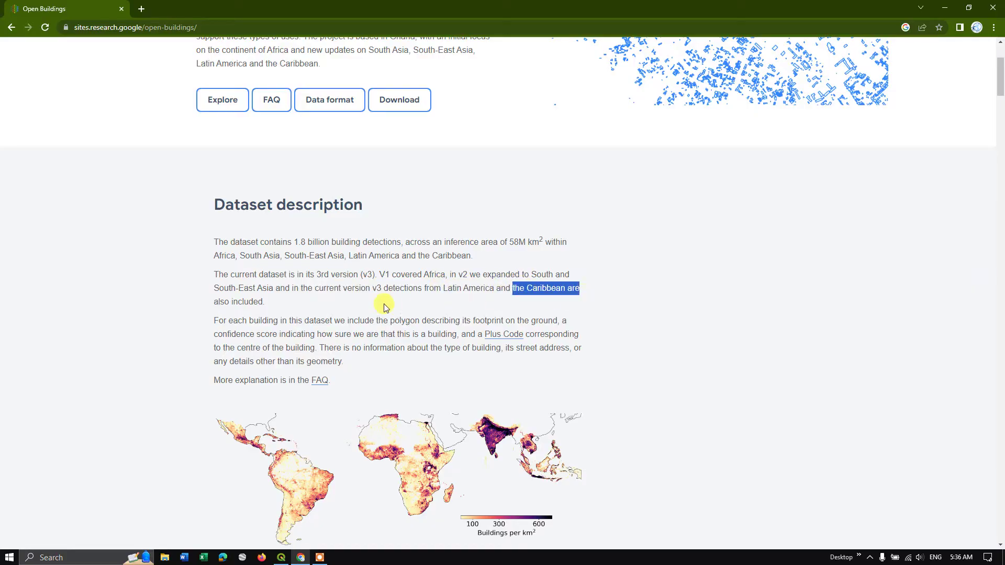
- Read that each building has only a footprint polygon, confidence score and Plus Code
{"action": "scroll", "coordinate": [330, 301], "scroll_direction": "down", "scroll_amount": 2}
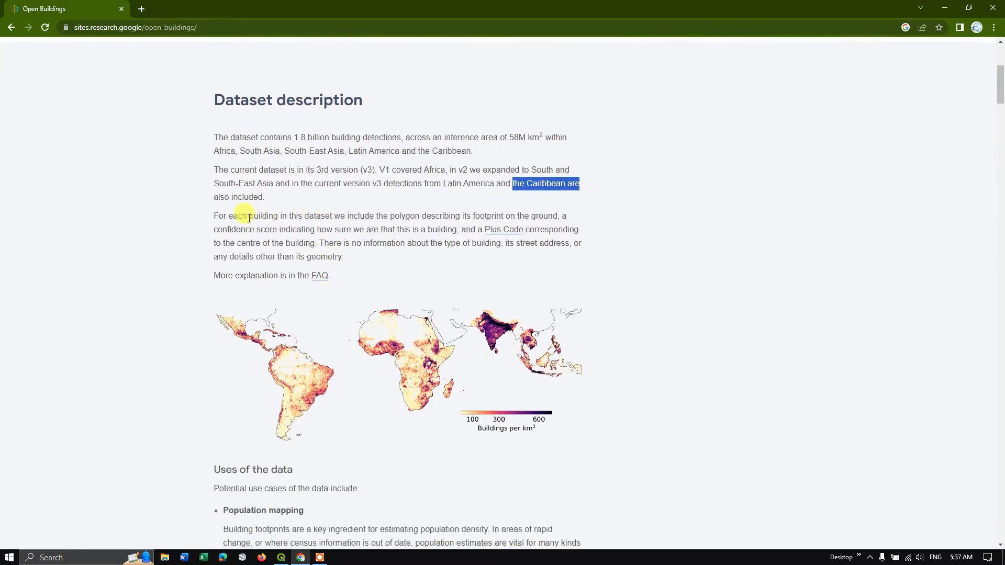
{"action": "left_click_drag", "start_coordinate": [234, 216], "coordinate": [348, 222]}
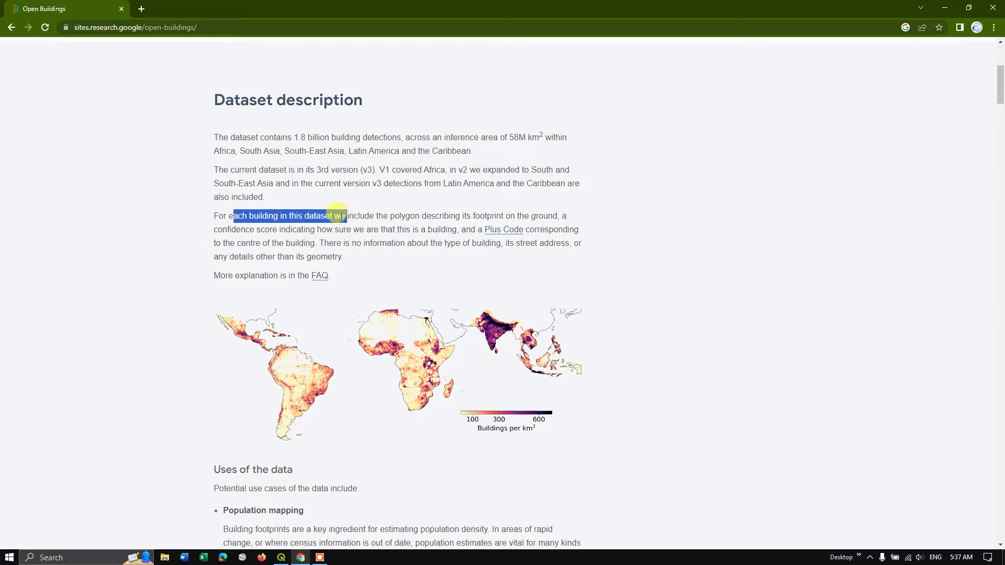
{"action": "left_click", "coordinate": [360, 220]}
{"action": "left_click_drag", "start_coordinate": [391, 217], "coordinate": [463, 230]}
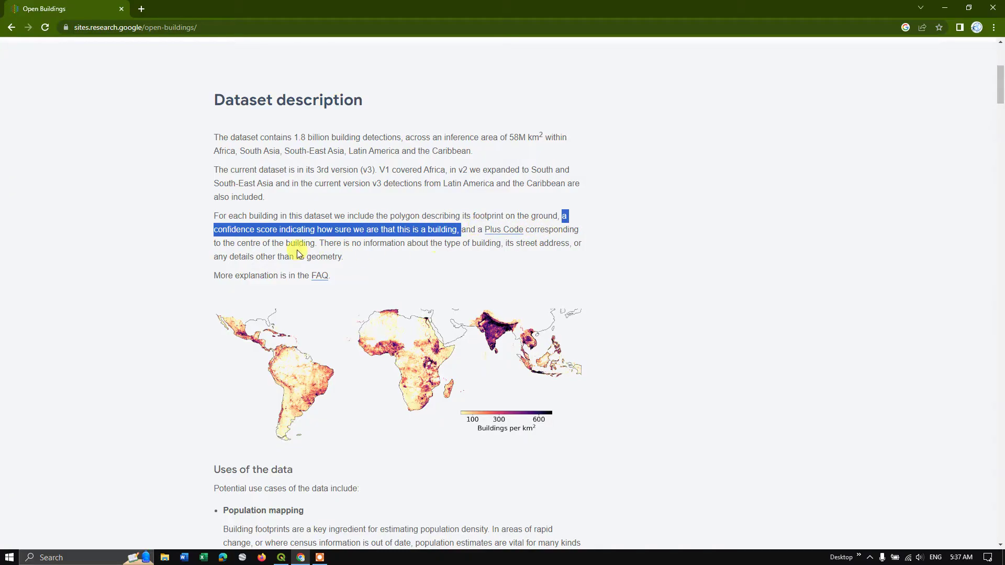
{"action": "left_click_drag", "start_coordinate": [321, 243], "coordinate": [354, 257]}
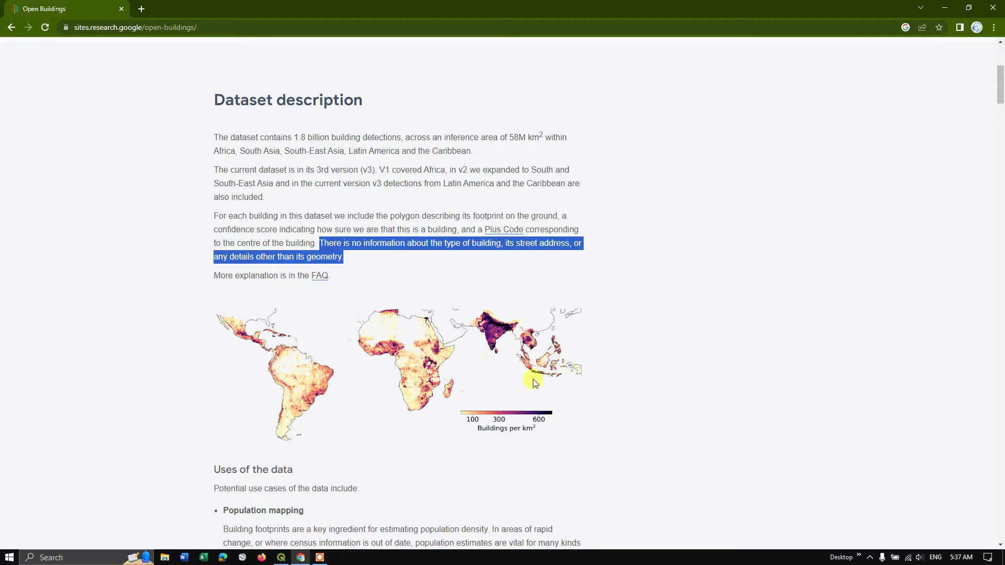
- Scroll down into the Uses of the data list
{"action": "scroll", "coordinate": [524, 377], "scroll_direction": "down", "scroll_amount": 3}
{"action": "scroll", "coordinate": [250, 351], "scroll_direction": "down", "scroll_amount": 2}
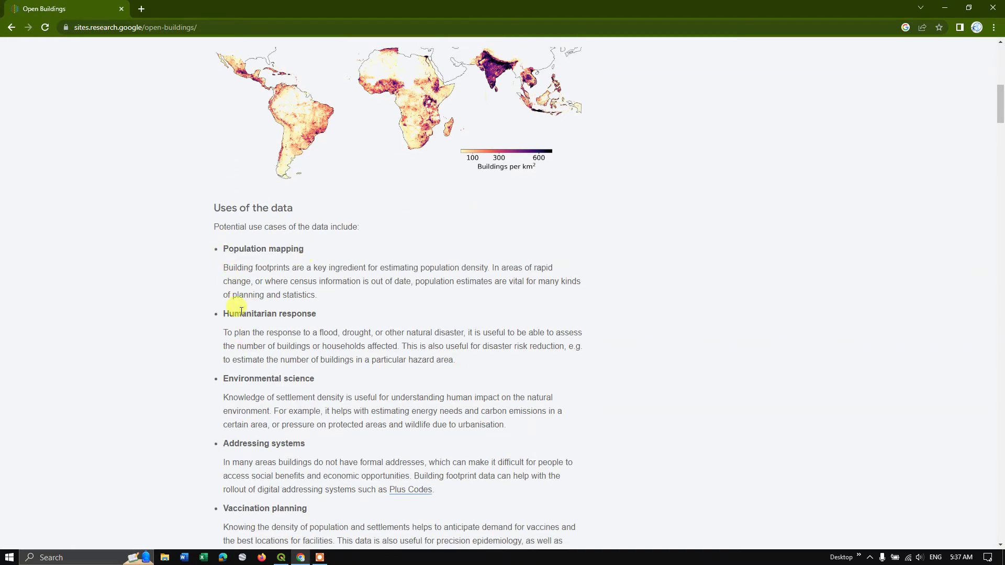
{"action": "scroll", "coordinate": [348, 328], "scroll_direction": "down", "scroll_amount": 1}
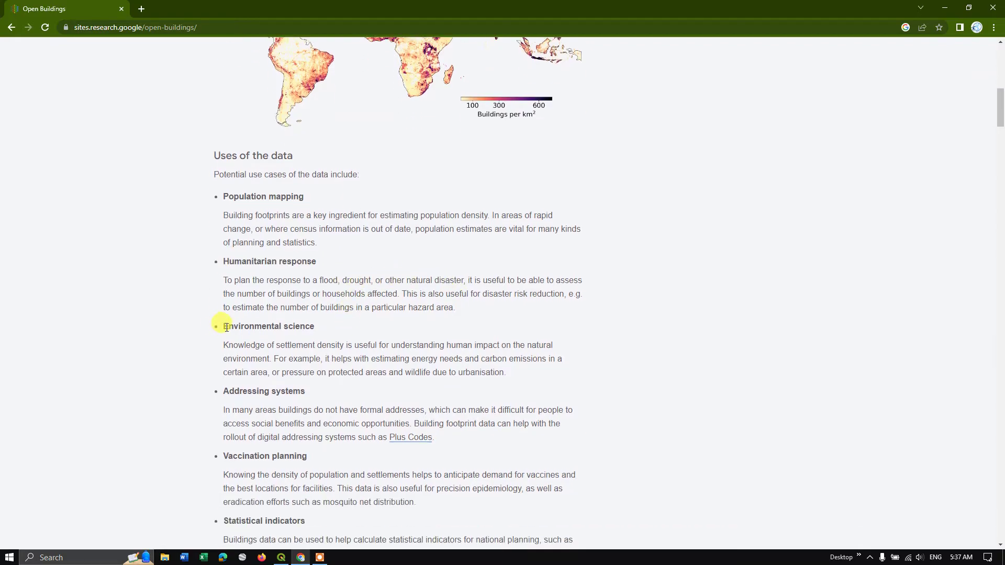
{"action": "left_click_drag", "start_coordinate": [226, 328], "coordinate": [298, 326]}
{"action": "left_click", "coordinate": [325, 328]}
{"action": "scroll", "coordinate": [303, 341], "scroll_direction": "down", "scroll_amount": 1}
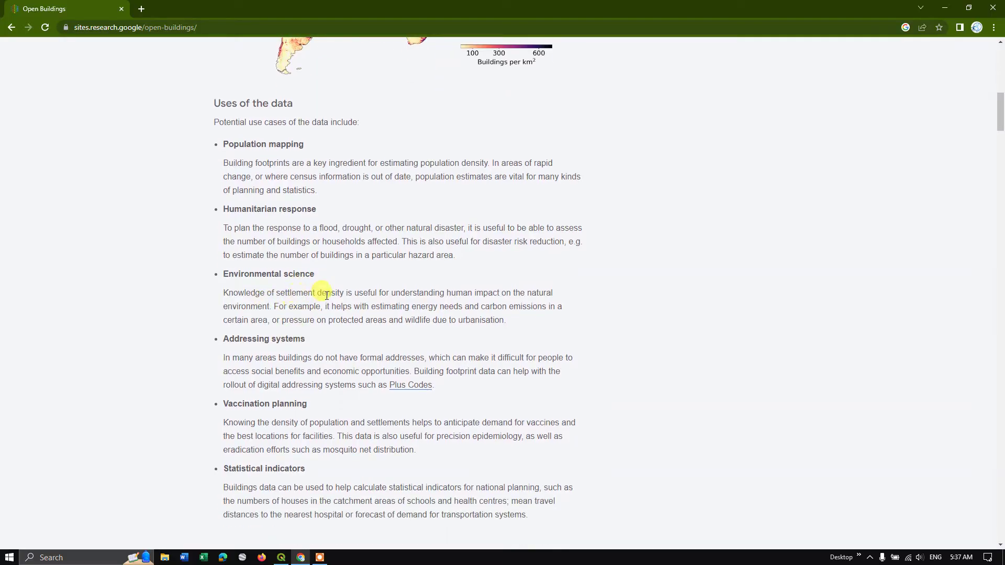
{"action": "scroll", "coordinate": [341, 302], "scroll_direction": "down", "scroll_amount": 1}
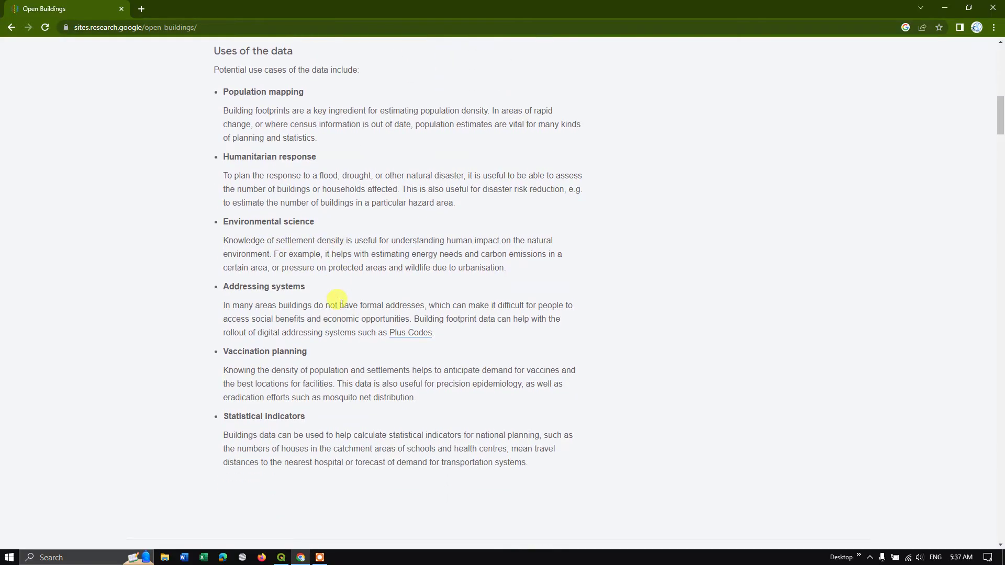
{"action": "scroll", "coordinate": [341, 304], "scroll_direction": "down", "scroll_amount": 1}
- Read the Addressing systems, Vaccination planning and Statistical indicators entries, reaching the Explore section
{"action": "left_click_drag", "start_coordinate": [221, 242], "coordinate": [334, 253]}
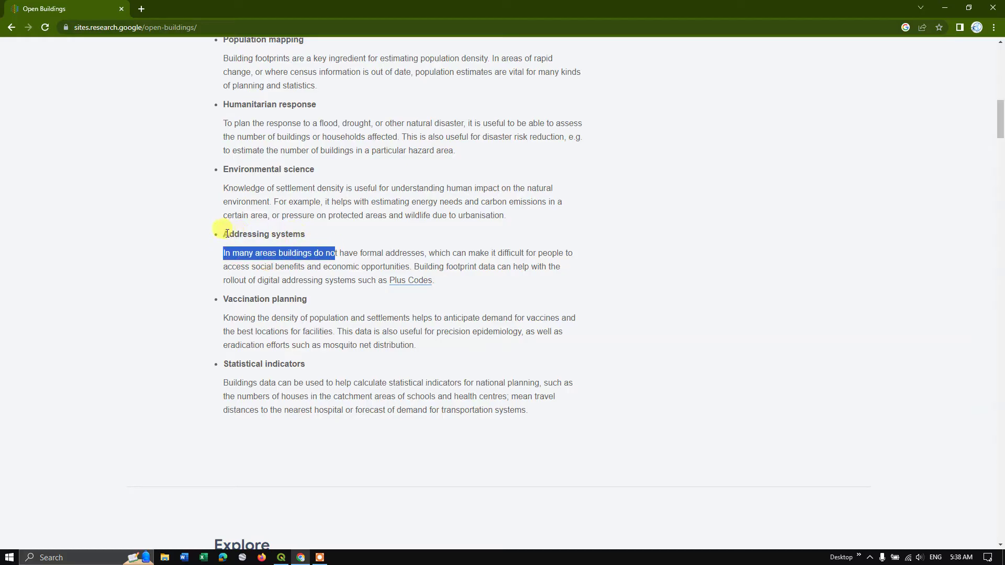
{"action": "left_click_drag", "start_coordinate": [227, 233], "coordinate": [331, 246]}
{"action": "left_click", "coordinate": [322, 277]}
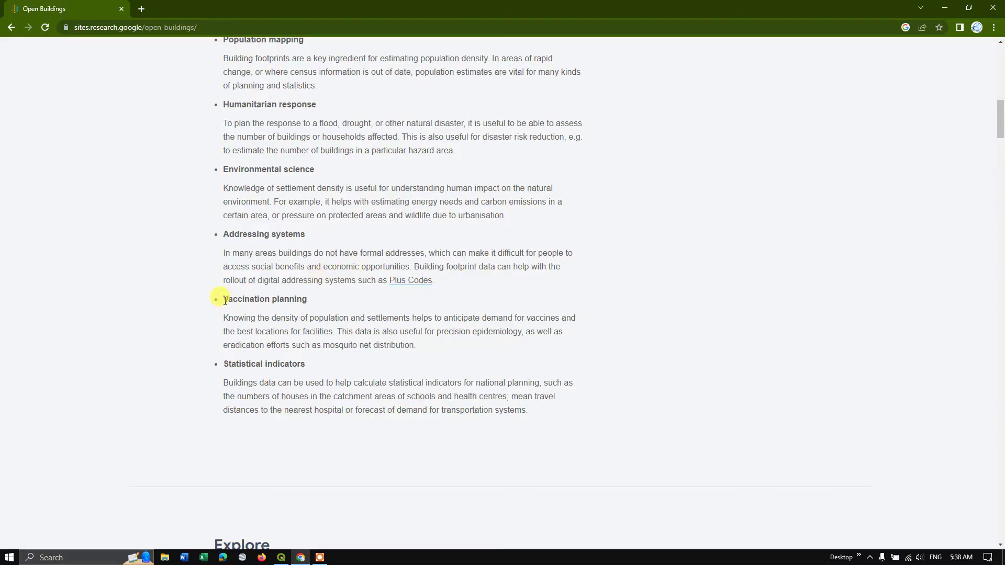
{"action": "left_click_drag", "start_coordinate": [223, 299], "coordinate": [310, 299]}
{"action": "left_click", "coordinate": [312, 300]}
{"action": "left_click_drag", "start_coordinate": [222, 364], "coordinate": [269, 361]}
{"action": "left_click", "coordinate": [316, 367]}
{"action": "scroll", "coordinate": [317, 365], "scroll_direction": "down", "scroll_amount": 7}
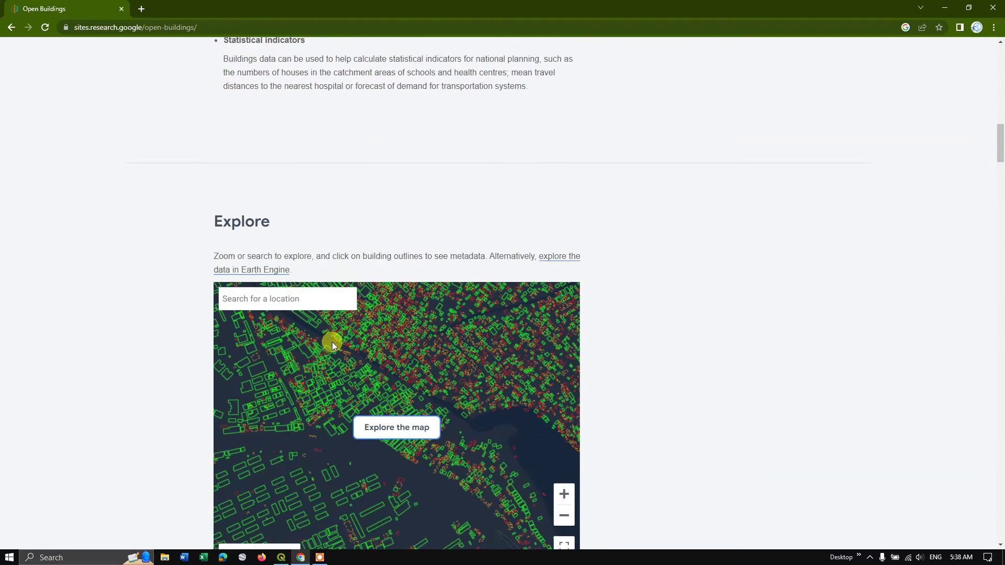
- Load the Explore map and inspect building metadata, e.g. area 337.243 m² with confidence 0.904
{"action": "scroll", "coordinate": [455, 335], "scroll_direction": "down", "scroll_amount": 1}
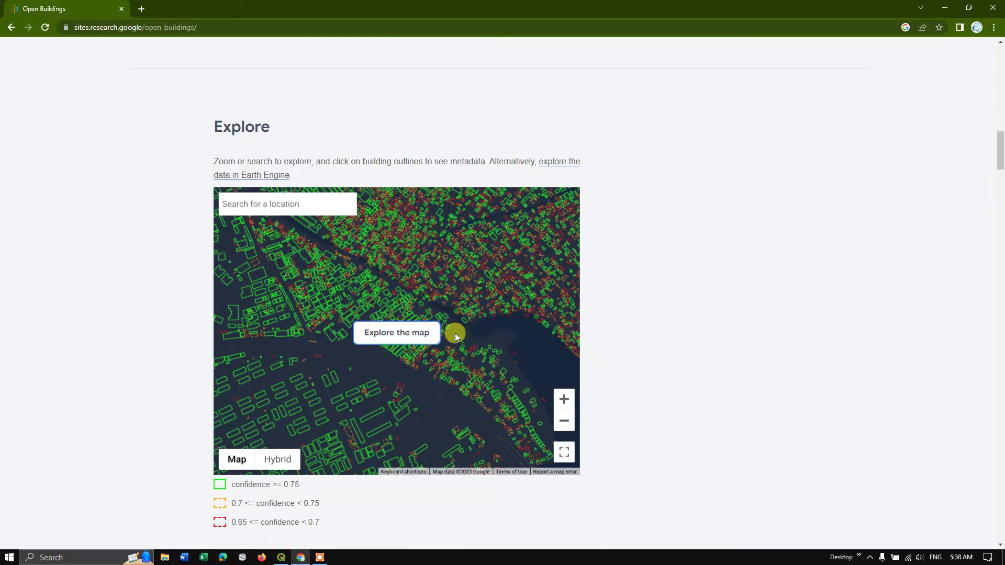
{"action": "left_click", "coordinate": [413, 338]}
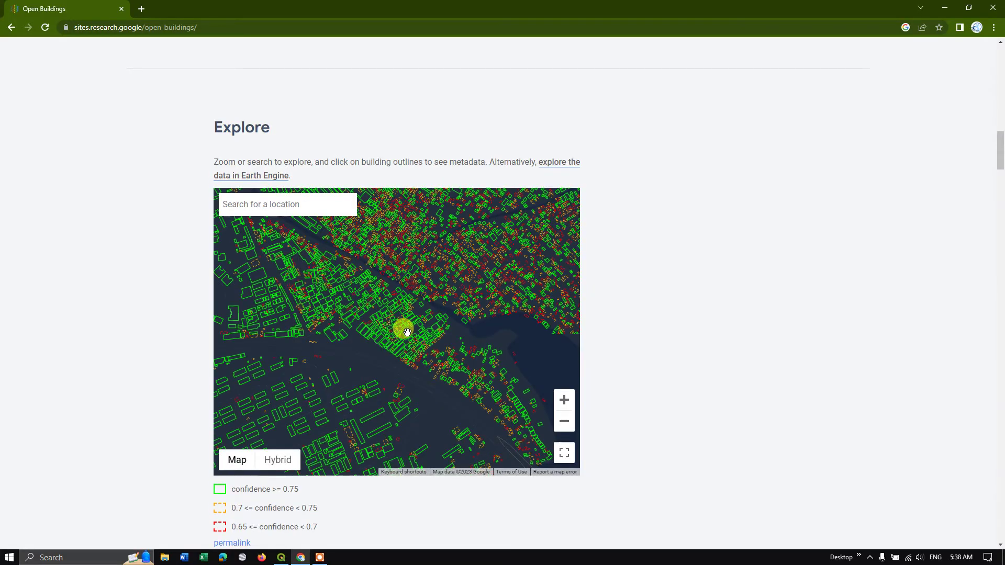
{"action": "left_click_drag", "start_coordinate": [372, 346], "coordinate": [404, 314]}
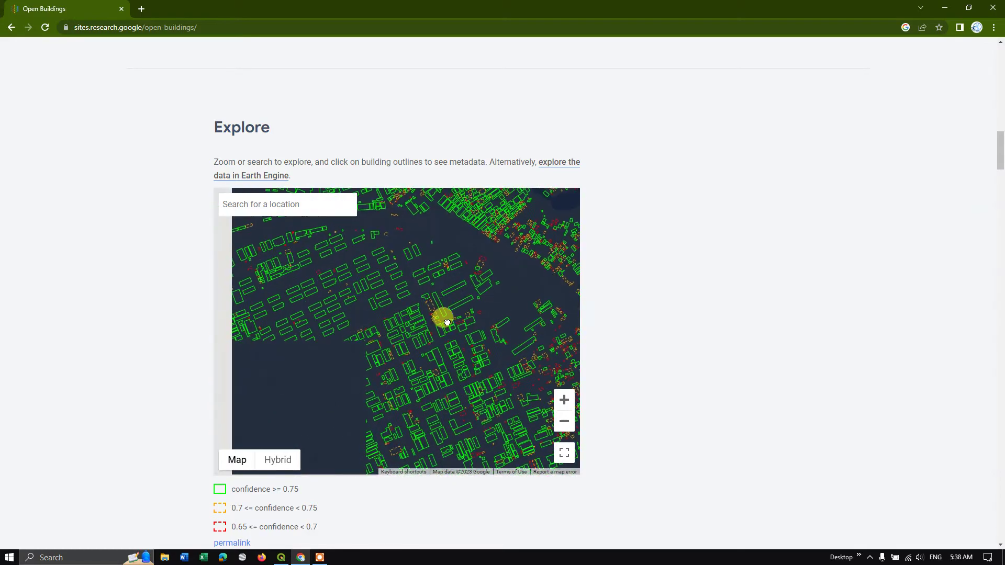
{"action": "left_click", "coordinate": [413, 374]}
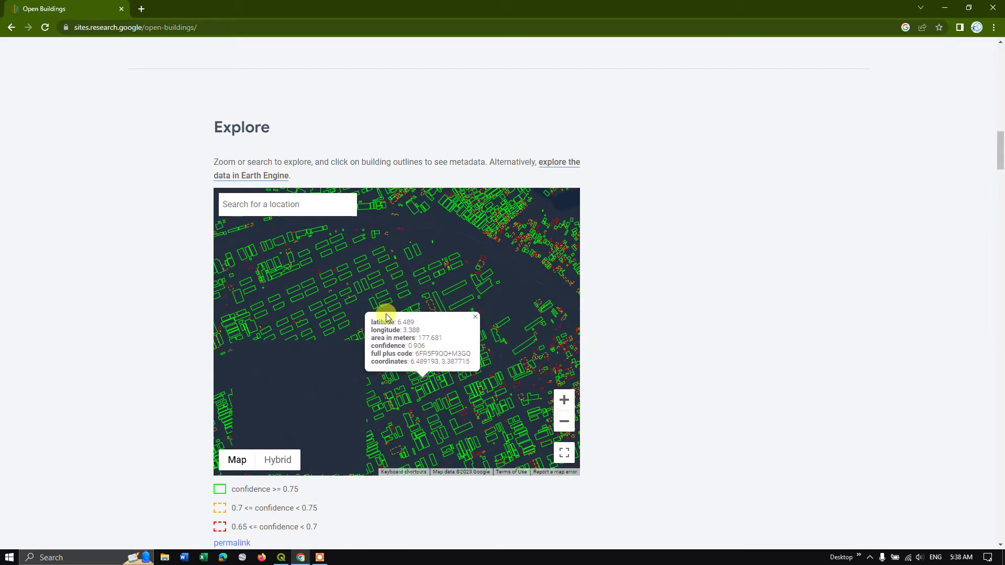
{"action": "left_click", "coordinate": [376, 287]}
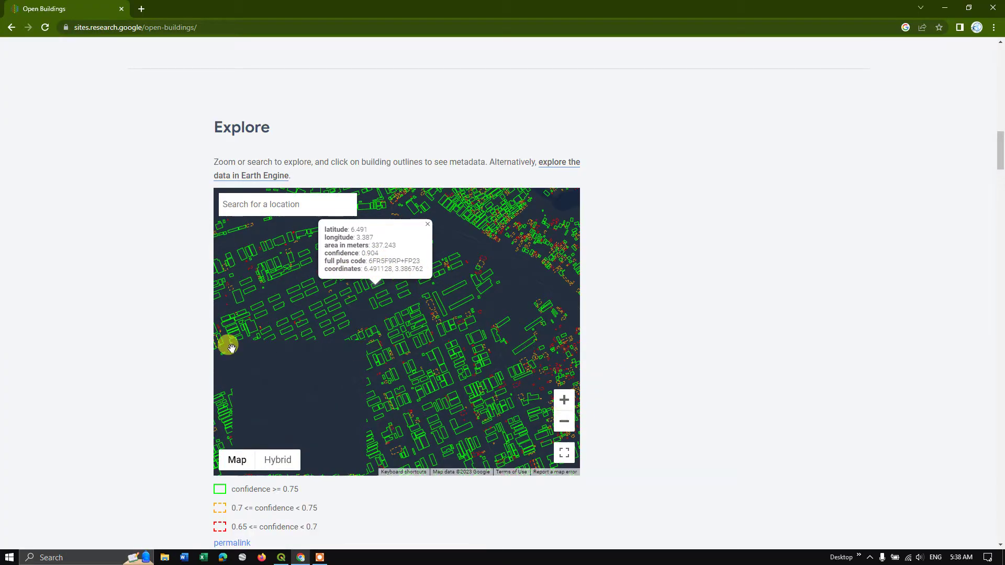
{"action": "left_click_drag", "start_coordinate": [473, 375], "coordinate": [355, 328]}
{"action": "scroll", "coordinate": [524, 502], "scroll_direction": "down", "scroll_amount": 2}
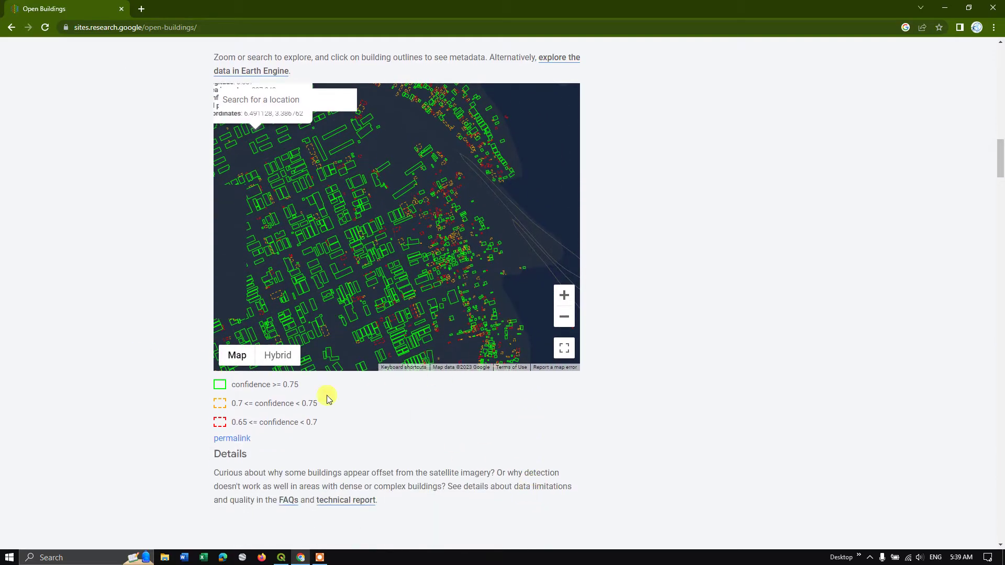
{"action": "left_click_drag", "start_coordinate": [232, 385], "coordinate": [282, 384]}
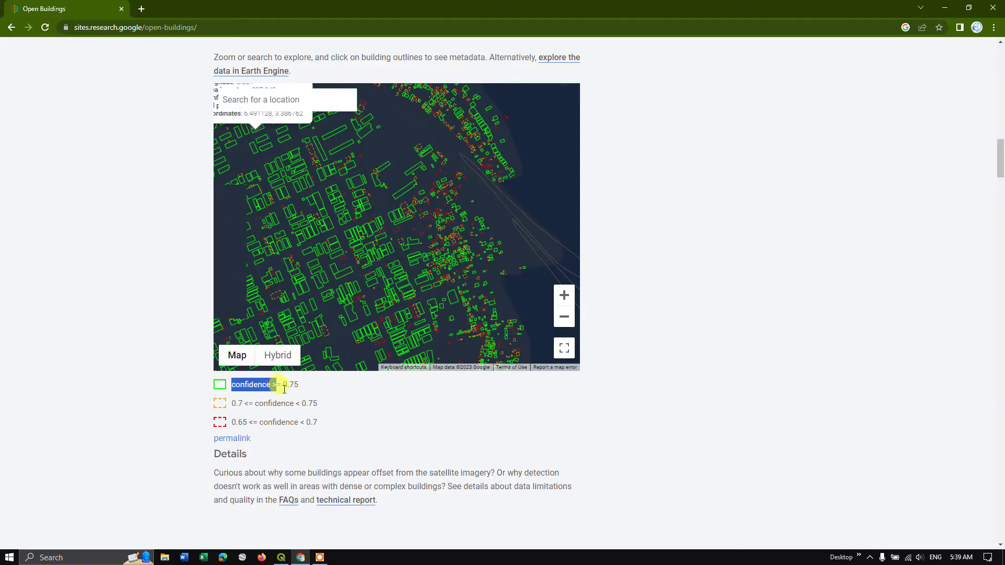
{"action": "double_click", "coordinate": [287, 385]}
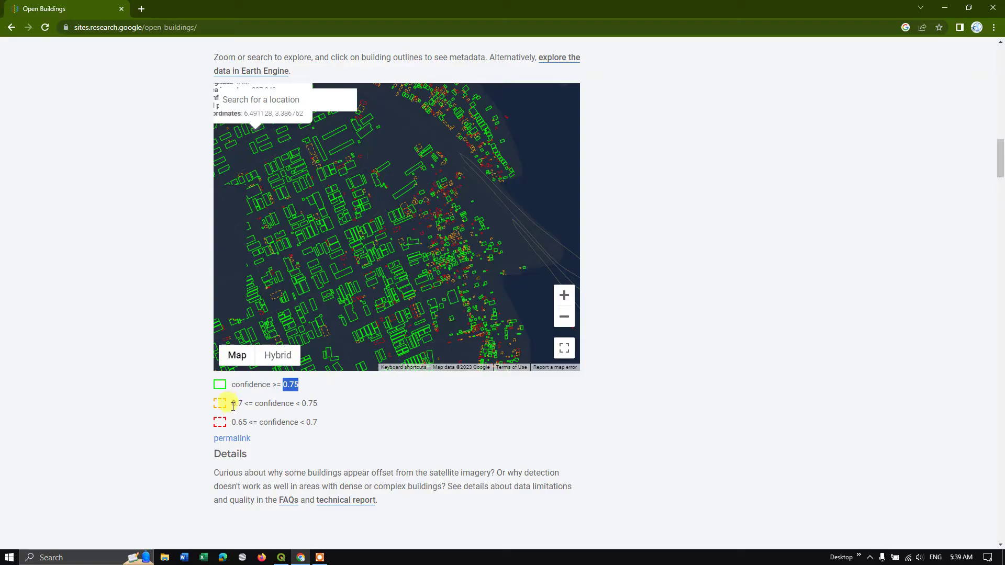
{"action": "left_click_drag", "start_coordinate": [233, 407], "coordinate": [321, 407]}
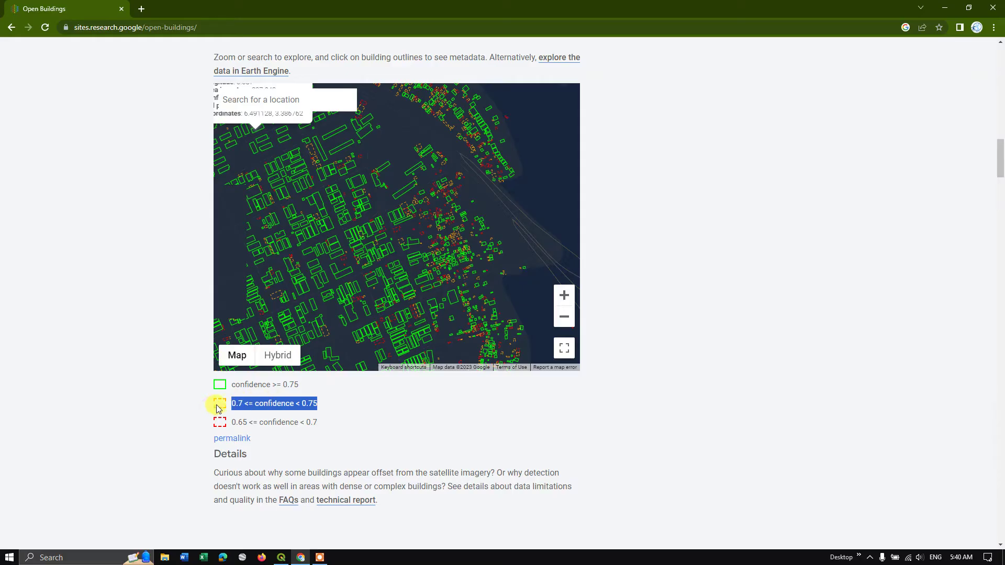
{"action": "scroll", "coordinate": [250, 421], "scroll_direction": "down", "scroll_amount": 1}
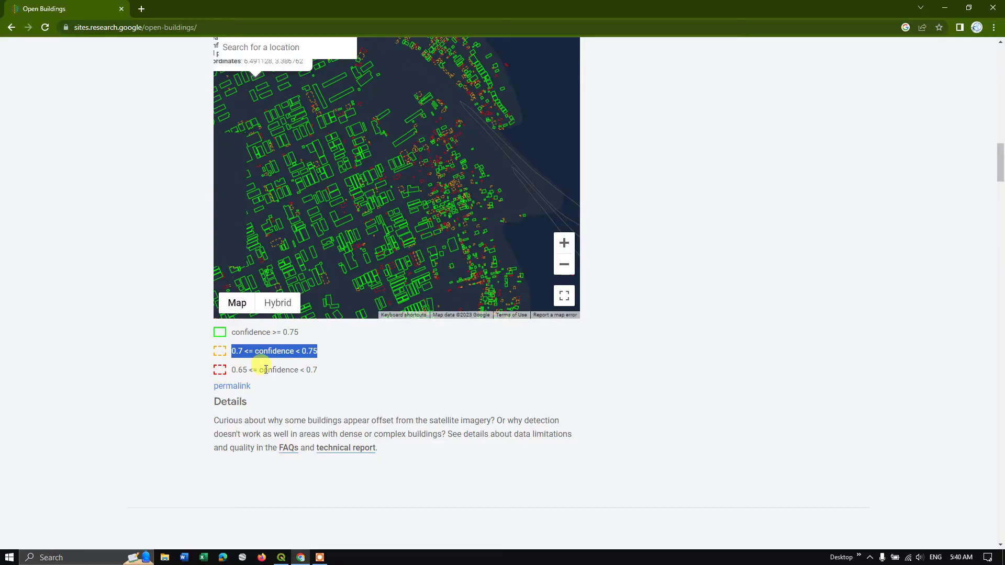
- Skim the FAQ, then jump to the Download section with its S2 cell map
{"action": "scroll", "coordinate": [375, 373], "scroll_direction": "down", "scroll_amount": 7}
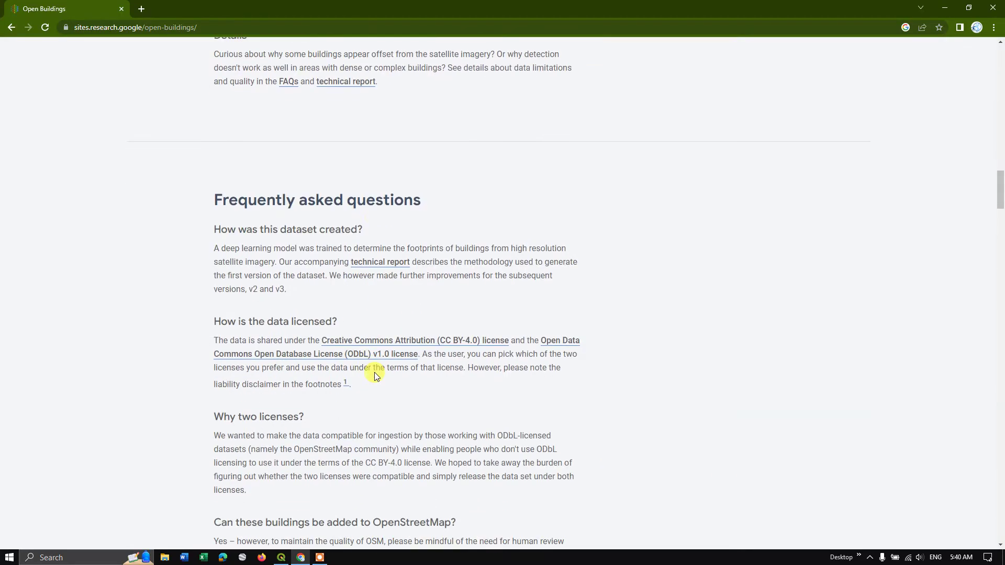
{"action": "scroll", "coordinate": [374, 372], "scroll_direction": "down", "scroll_amount": 5}
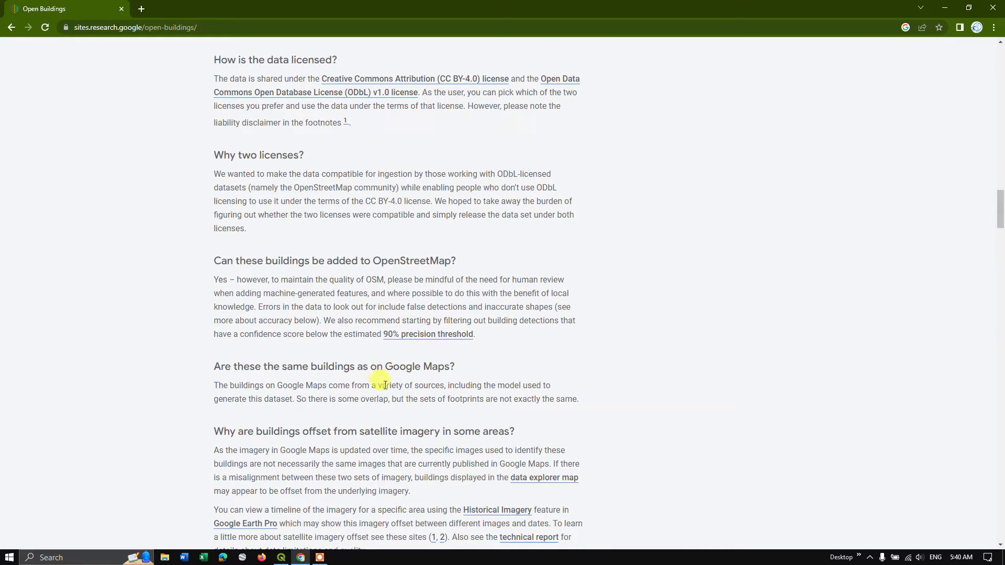
{"action": "scroll", "coordinate": [390, 390], "scroll_direction": "up", "scroll_amount": 20}
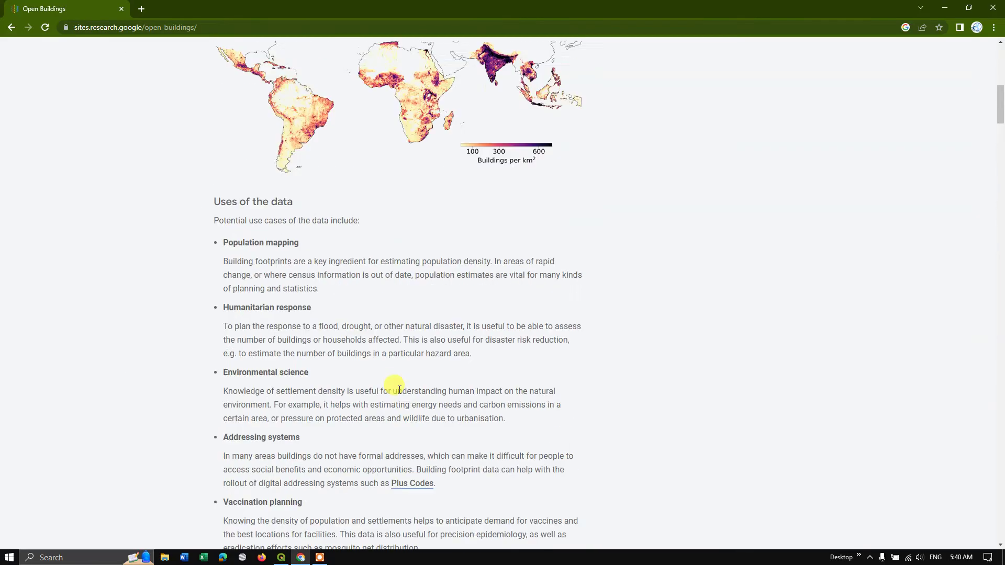
{"action": "scroll", "coordinate": [399, 390], "scroll_direction": "up", "scroll_amount": 10}
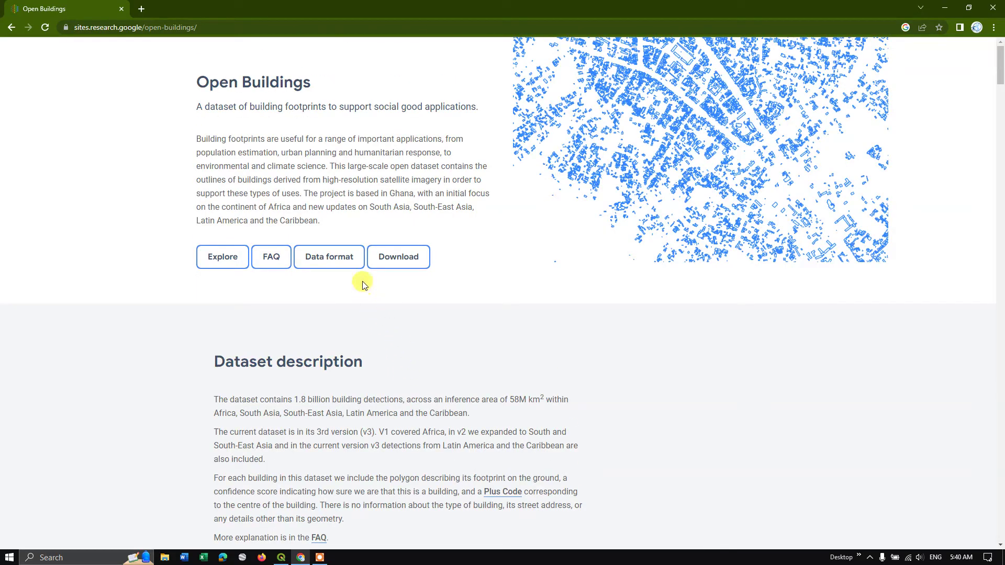
{"action": "left_click", "coordinate": [398, 256]}
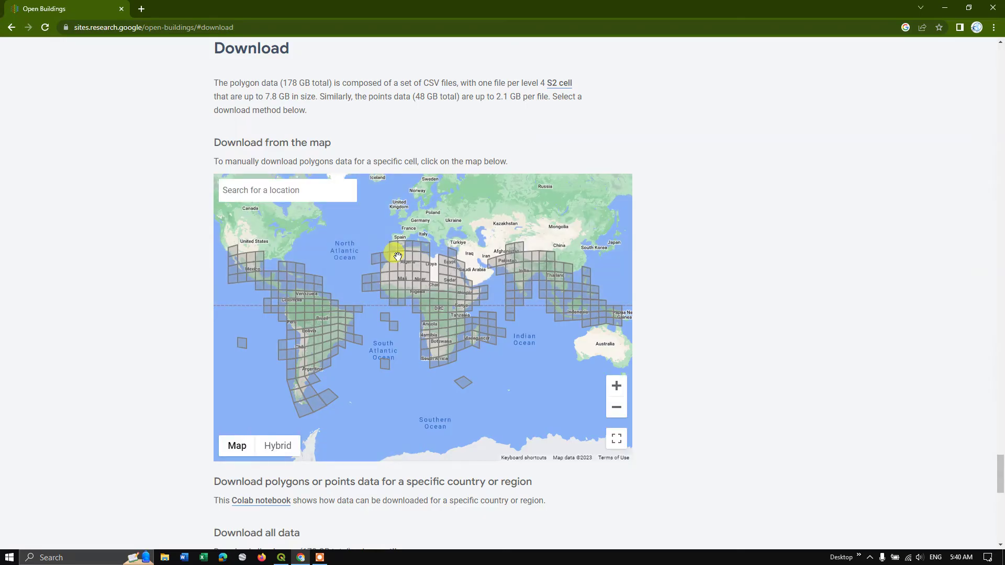
- Go to the Data format section and read the polygon CSV columns from latitude to full_plus_code
{"action": "scroll", "coordinate": [398, 256], "scroll_direction": "up", "scroll_amount": 5}
{"action": "left_click", "coordinate": [11, 27]}
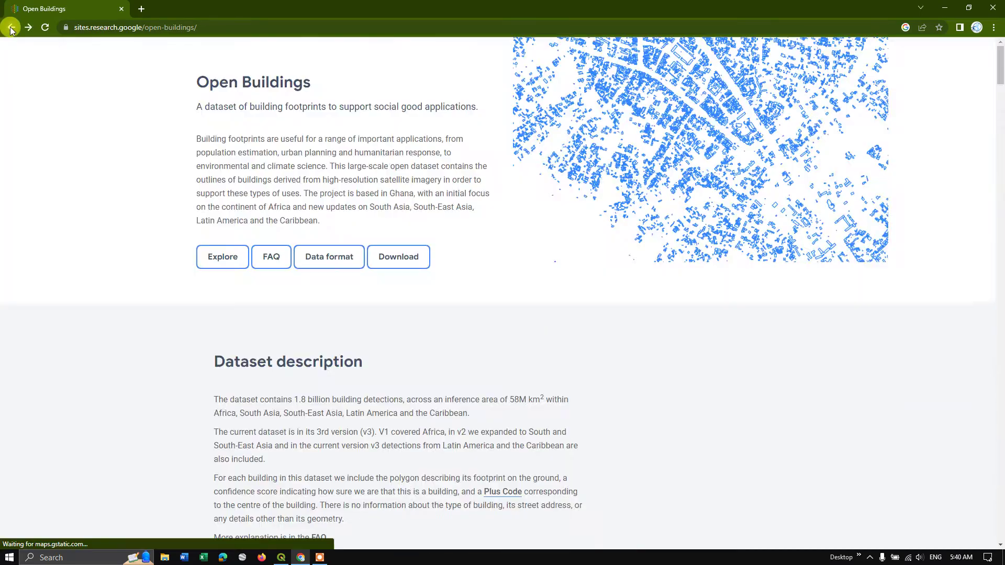
{"action": "left_click", "coordinate": [317, 259]}
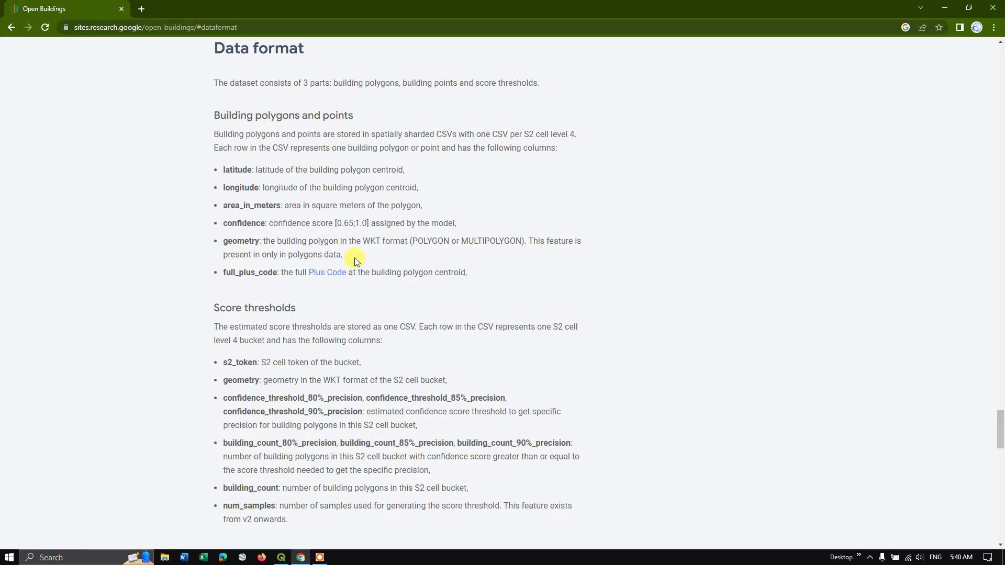
{"action": "scroll", "coordinate": [388, 411], "scroll_direction": "up", "scroll_amount": 1}
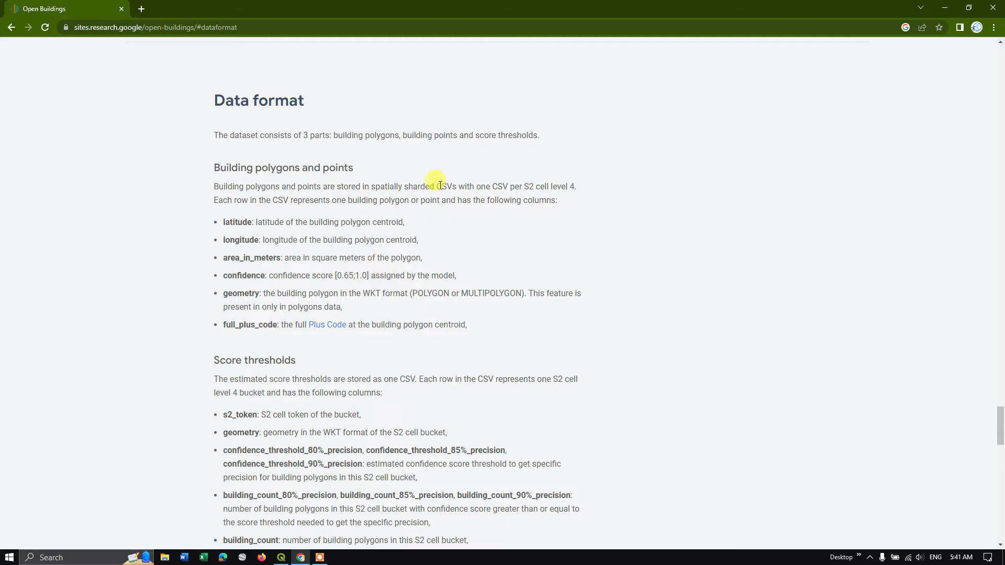
{"action": "left_click_drag", "start_coordinate": [437, 185], "coordinate": [470, 188]}
{"action": "scroll", "coordinate": [516, 315], "scroll_direction": "down", "scroll_amount": 1}
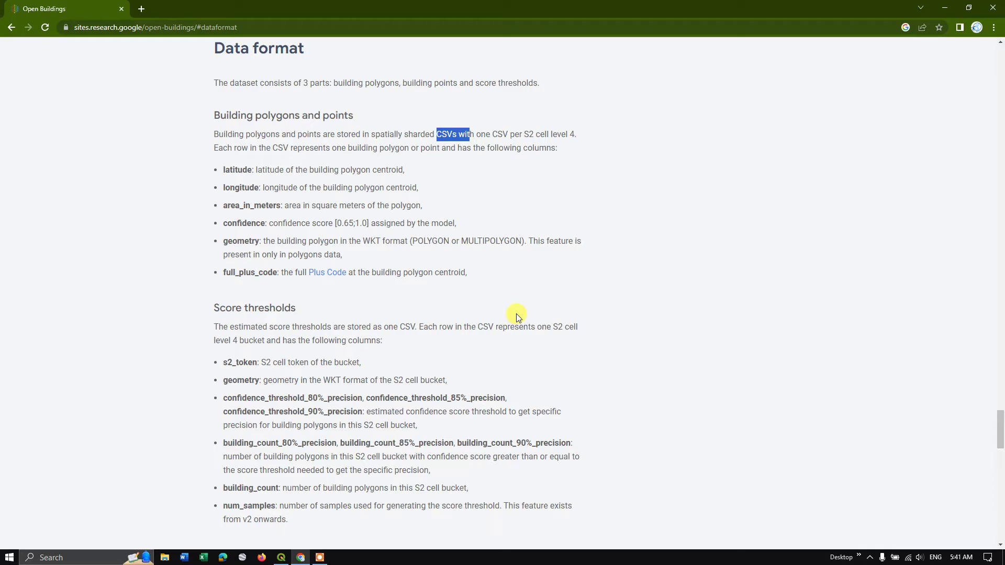
- Zoom the Download cell map into South India and select the Chennai cell's 3a5_buildings.csv.gz
{"action": "left_click", "coordinate": [11, 28]}
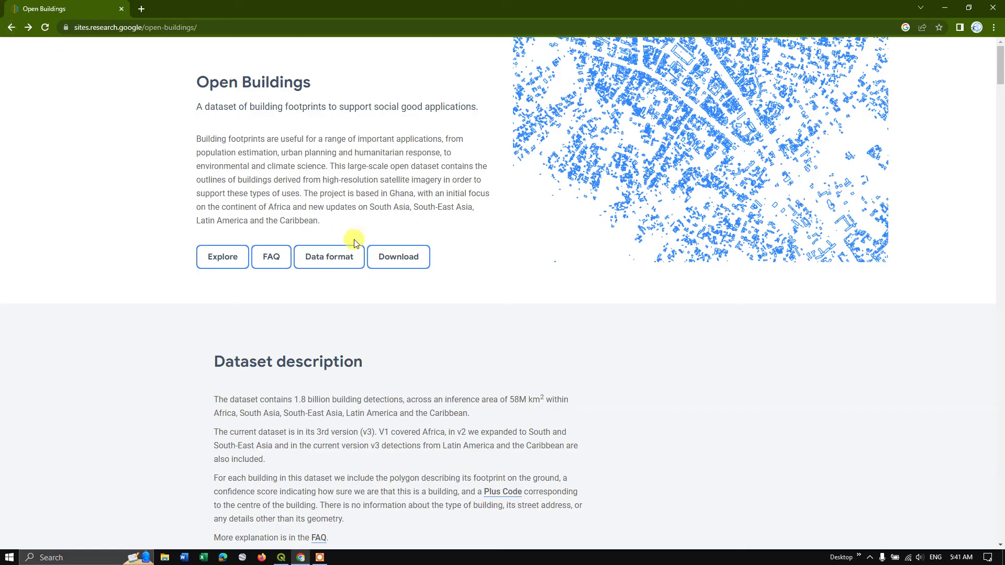
{"action": "left_click", "coordinate": [396, 258]}
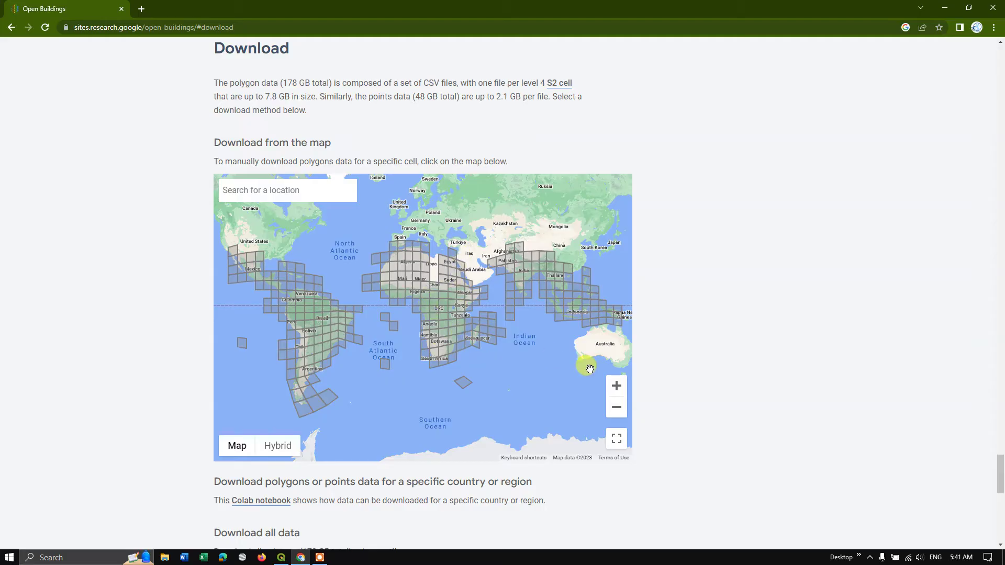
{"action": "left_click", "coordinate": [617, 387]}
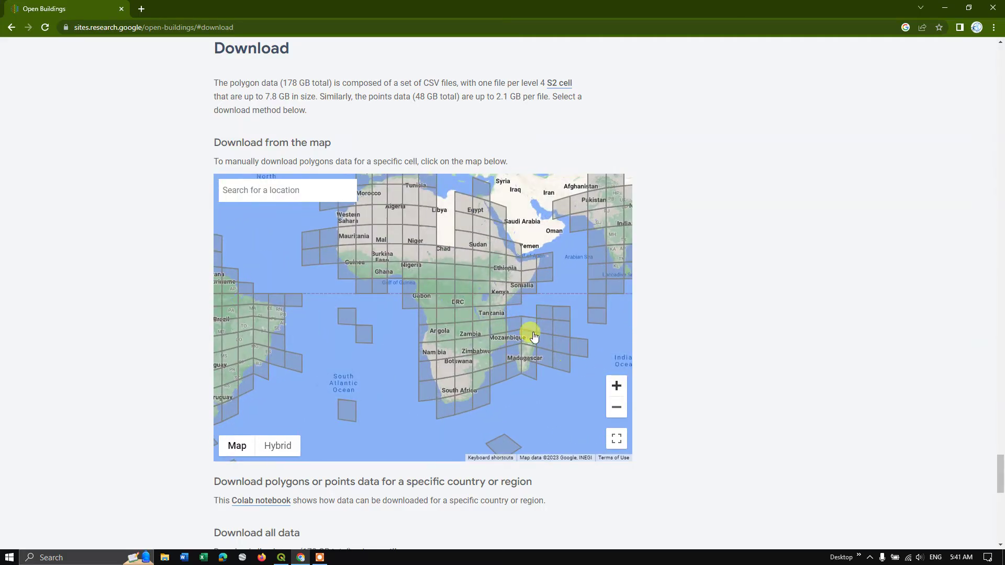
{"action": "left_click_drag", "start_coordinate": [433, 318], "coordinate": [341, 375]}
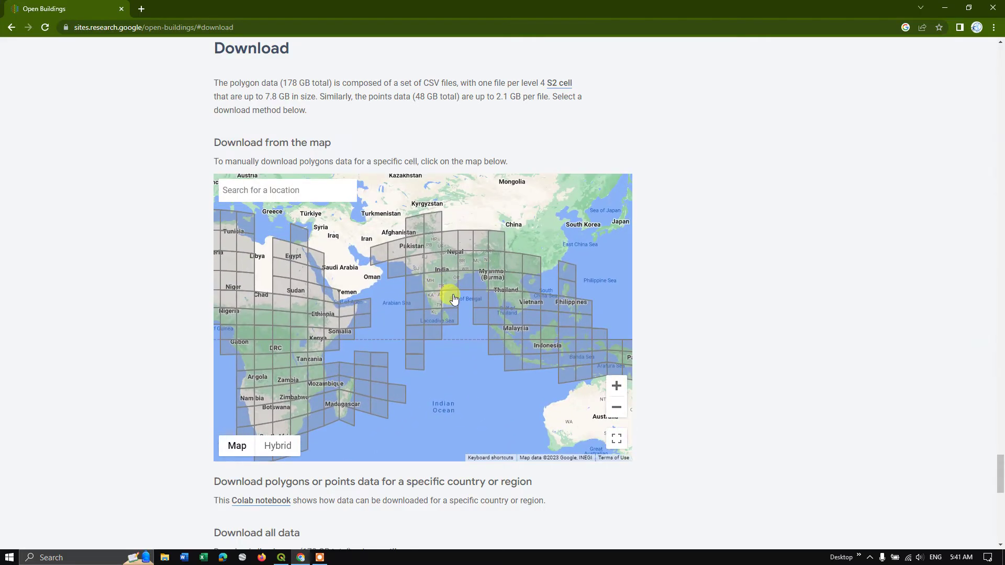
{"action": "scroll", "coordinate": [449, 298], "scroll_direction": "up", "scroll_amount": 1}
{"action": "left_click", "coordinate": [617, 438]}
{"action": "left_click", "coordinate": [617, 438]}
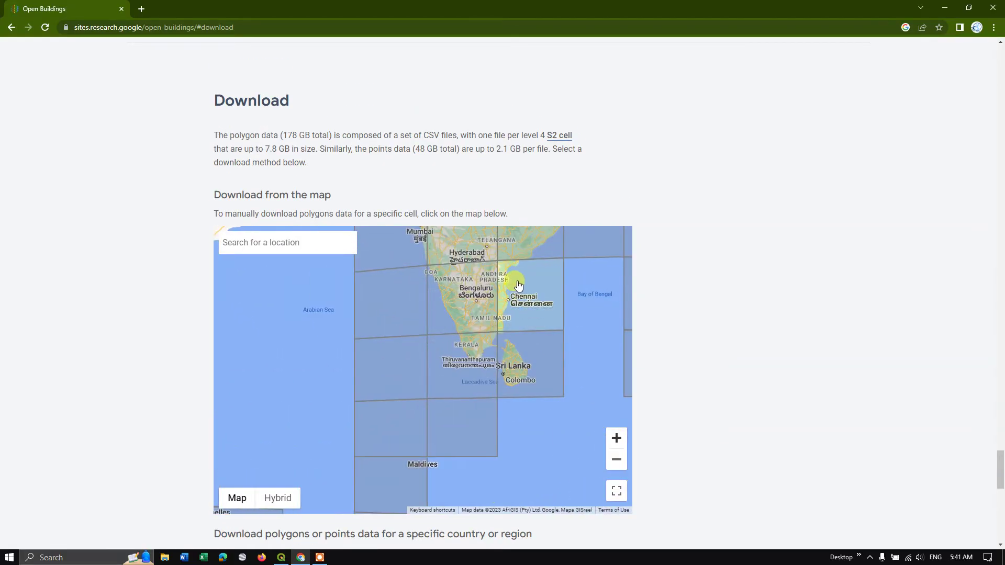
{"action": "left_click_drag", "start_coordinate": [520, 284], "coordinate": [487, 331]}
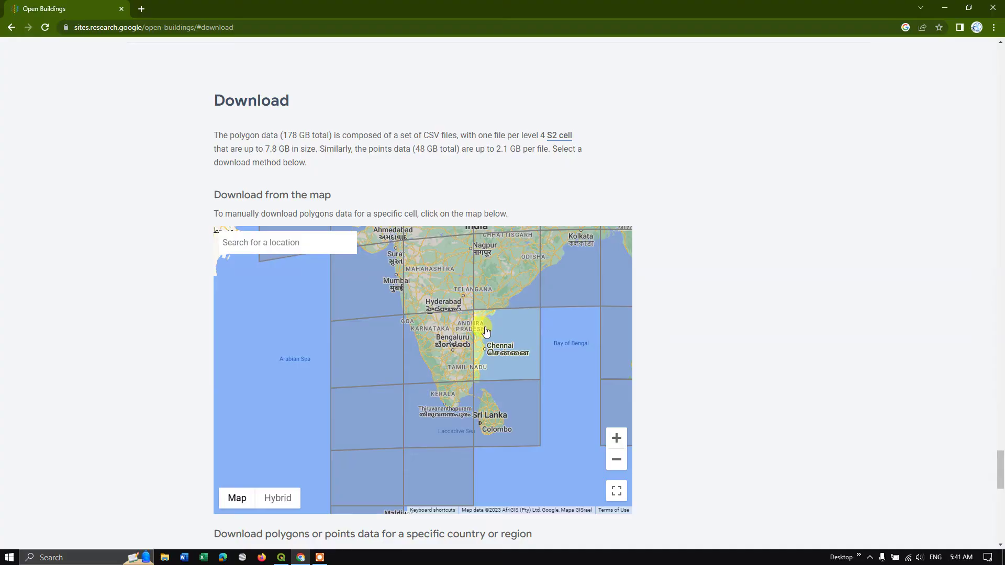
{"action": "left_click", "coordinate": [487, 331]}
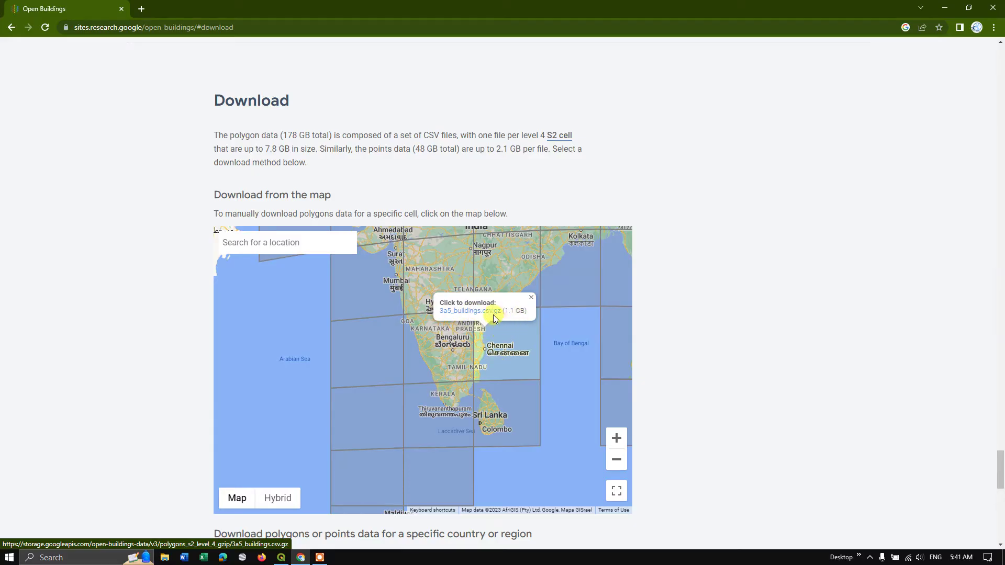
- Compare nearby cells, then download the Chennai cell's 3a5_buildings.csv.gz and check its progress
{"action": "left_click", "coordinate": [438, 347]}
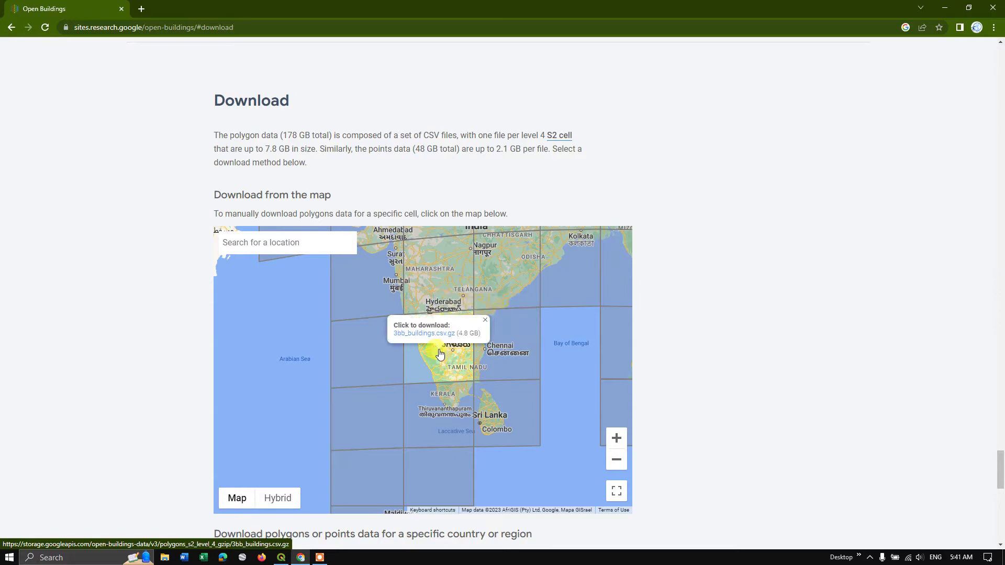
{"action": "left_click", "coordinate": [440, 283]}
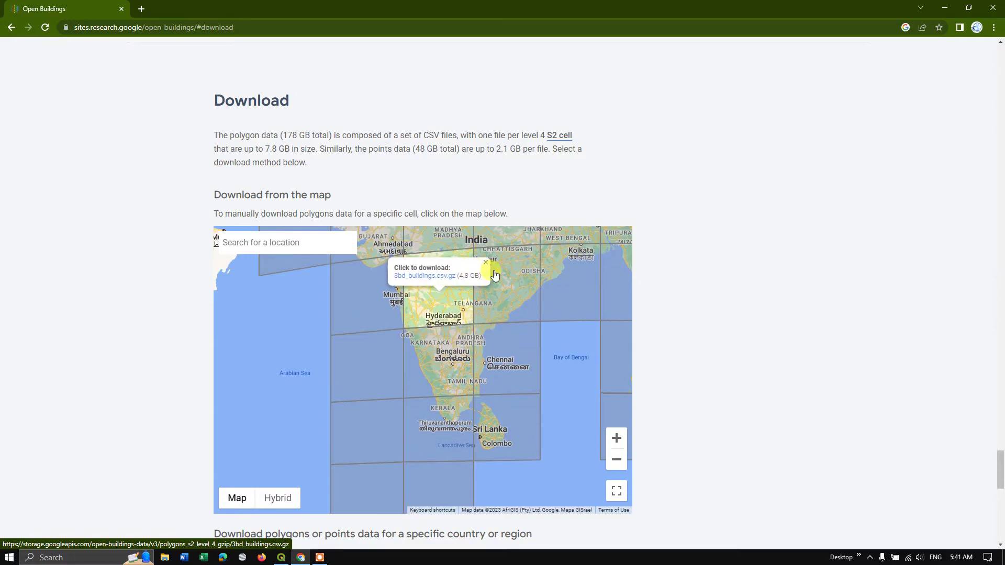
{"action": "left_click", "coordinate": [509, 301]}
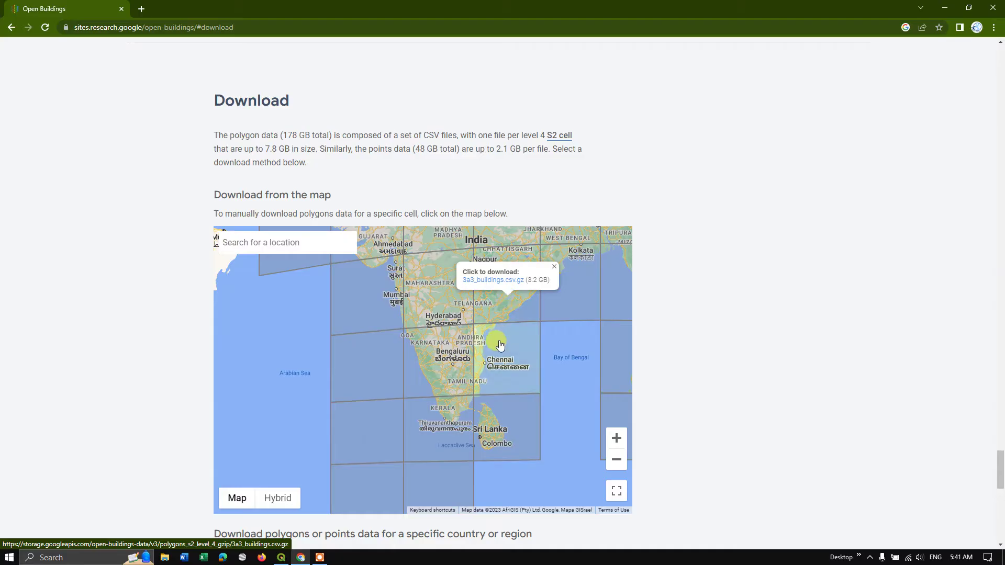
{"action": "left_click", "coordinate": [453, 413]}
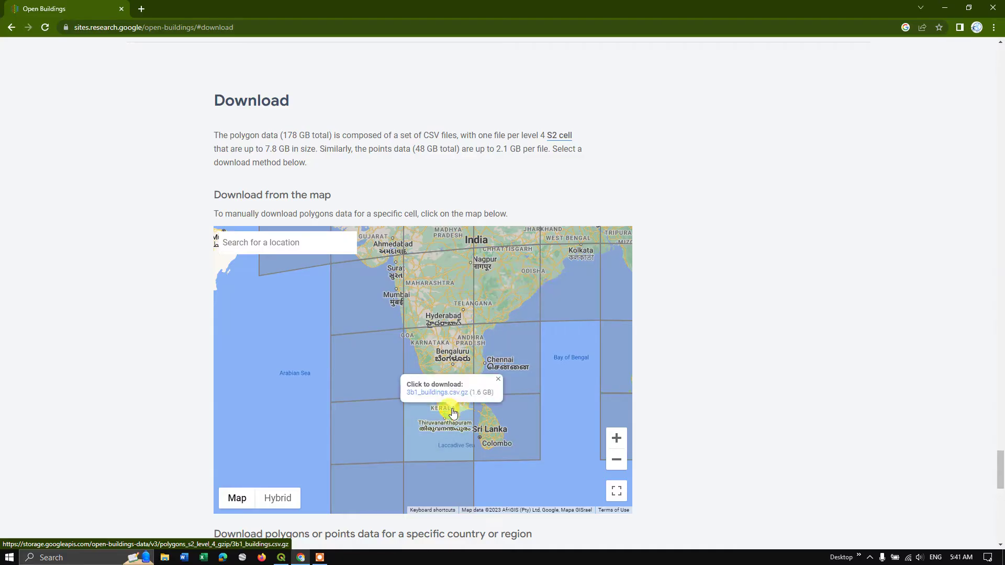
{"action": "left_click", "coordinate": [482, 353]}
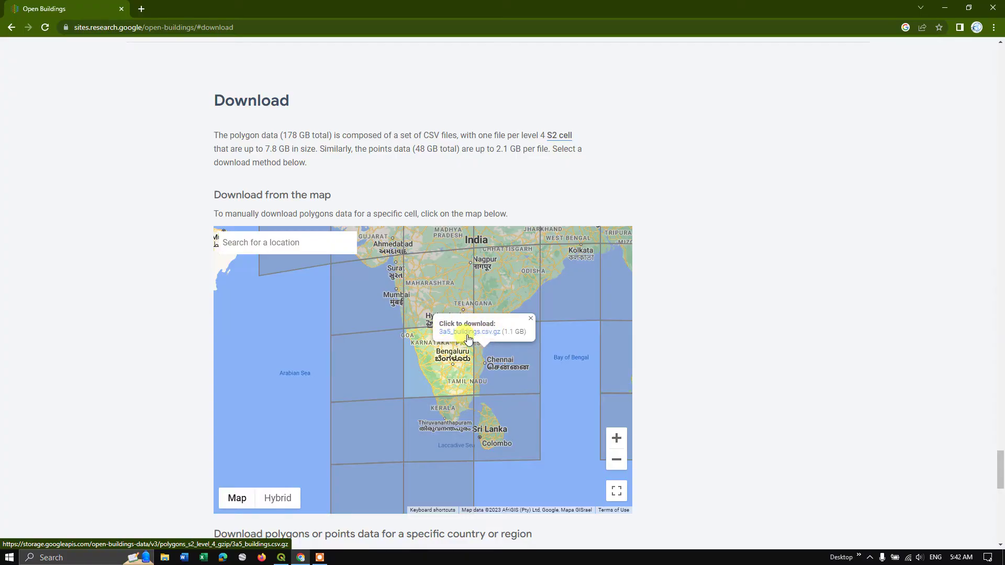
{"action": "left_click", "coordinate": [477, 335]}
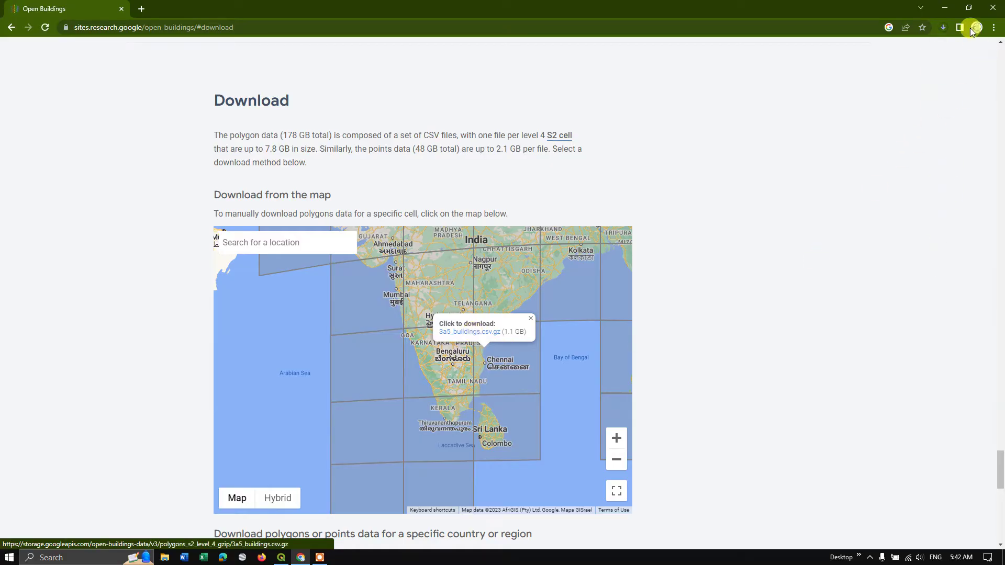
{"action": "left_click", "coordinate": [942, 32]}
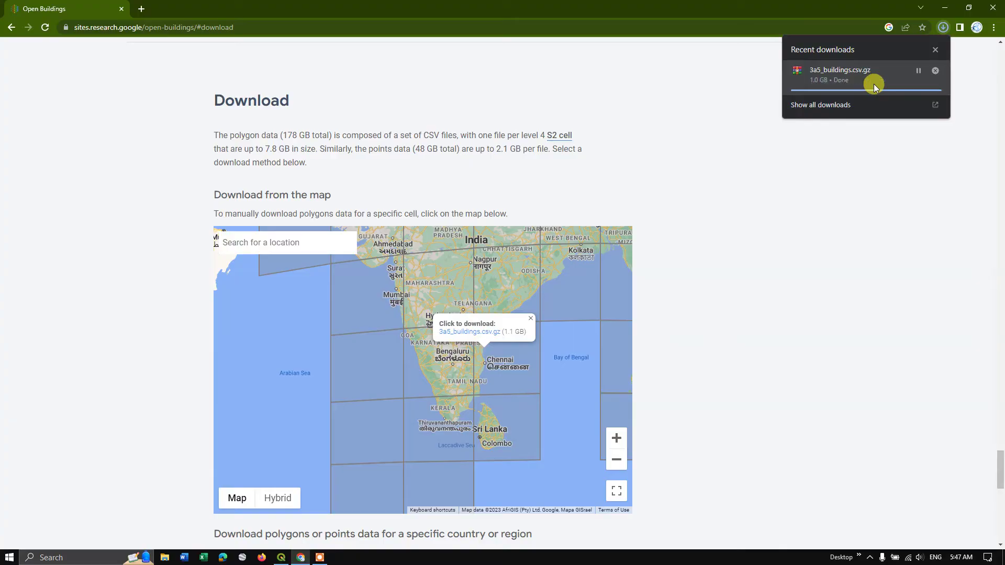
- Confirm in the downloads list that 3a5_buildings.csv.gz finished at 1.0 GB
{"action": "left_click", "coordinate": [875, 84]}
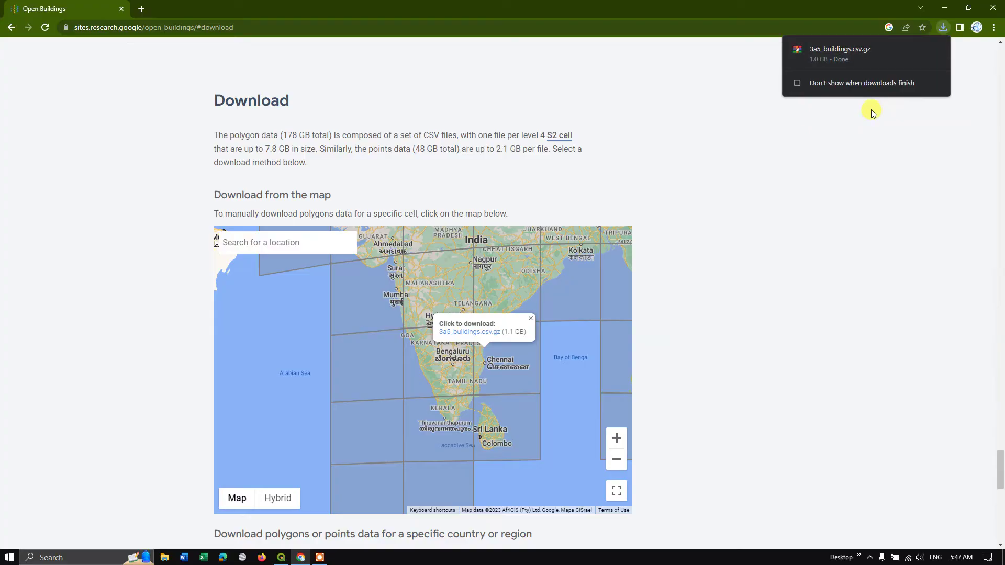
{"action": "left_click", "coordinate": [941, 27]}
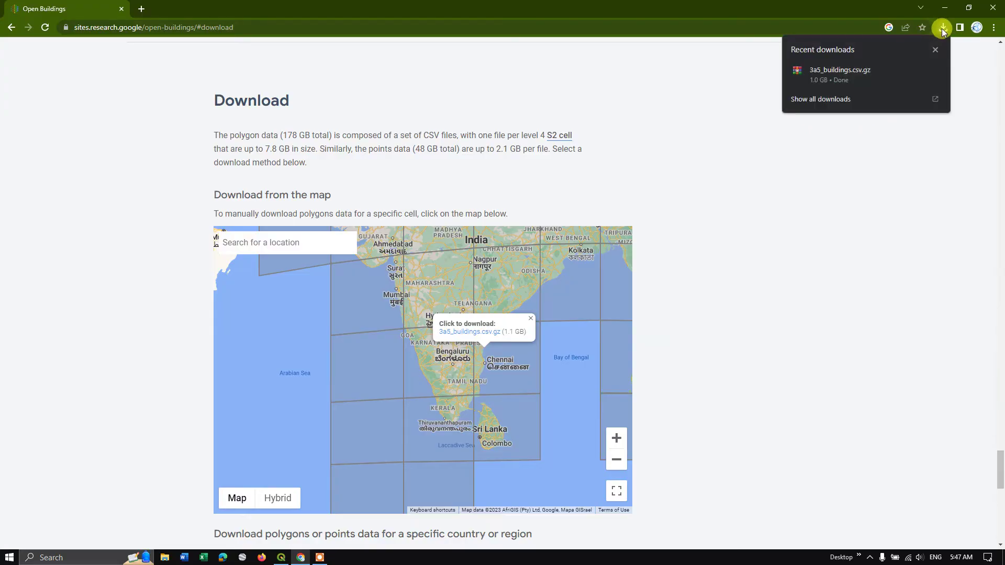
- Create a new folder named Buildings in the Downloads folder
{"action": "left_click", "coordinate": [919, 74]}
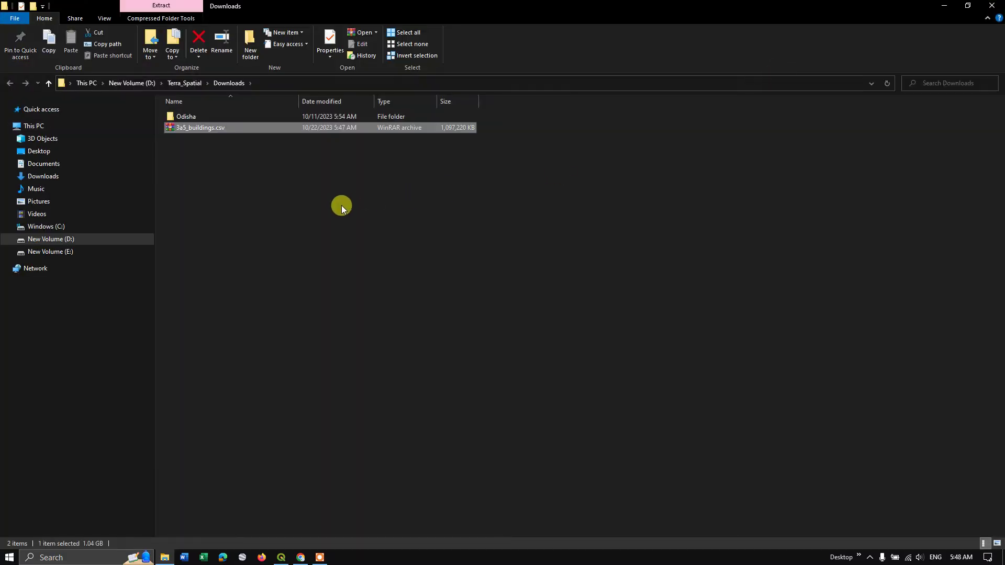
{"action": "right_click", "coordinate": [342, 205]}
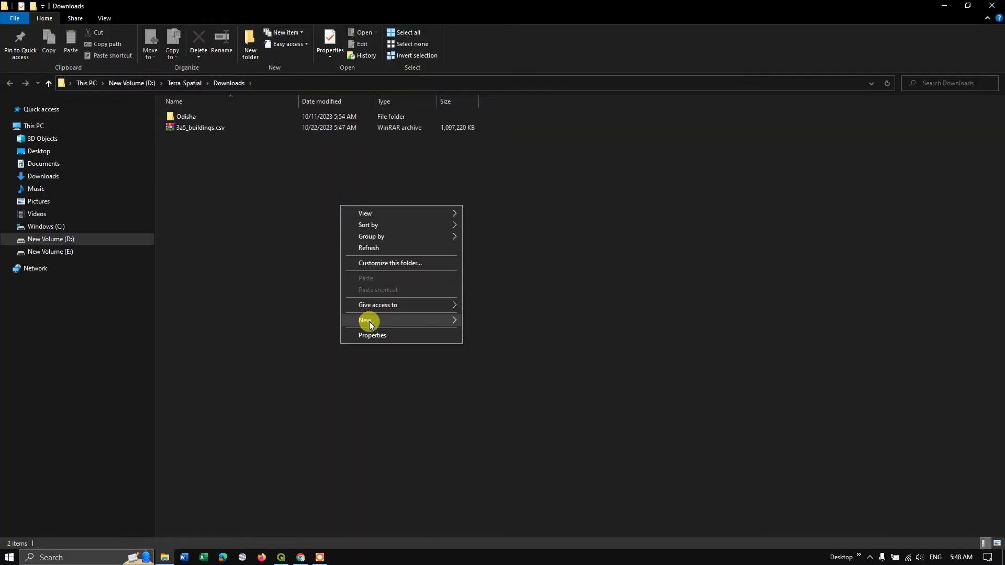
{"action": "mouse_move", "coordinate": [377, 320]}
{"action": "left_click", "coordinate": [492, 324]}
{"action": "type", "text": "Buildings"}
- Move the 3a5_buildings archive into Buildings and extract it there
{"action": "left_click", "coordinate": [206, 140]}
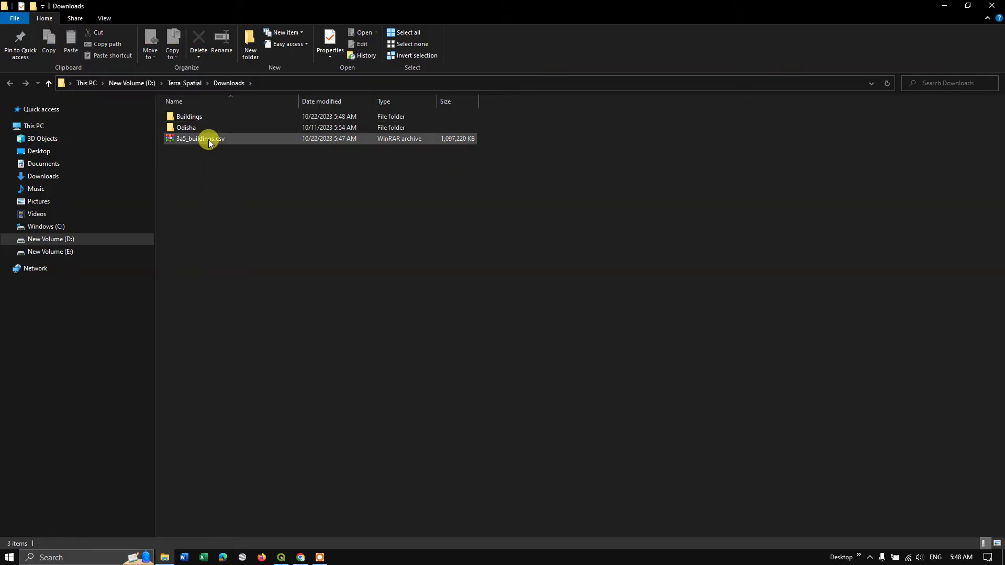
{"action": "left_click_drag", "start_coordinate": [205, 141], "coordinate": [215, 115]}
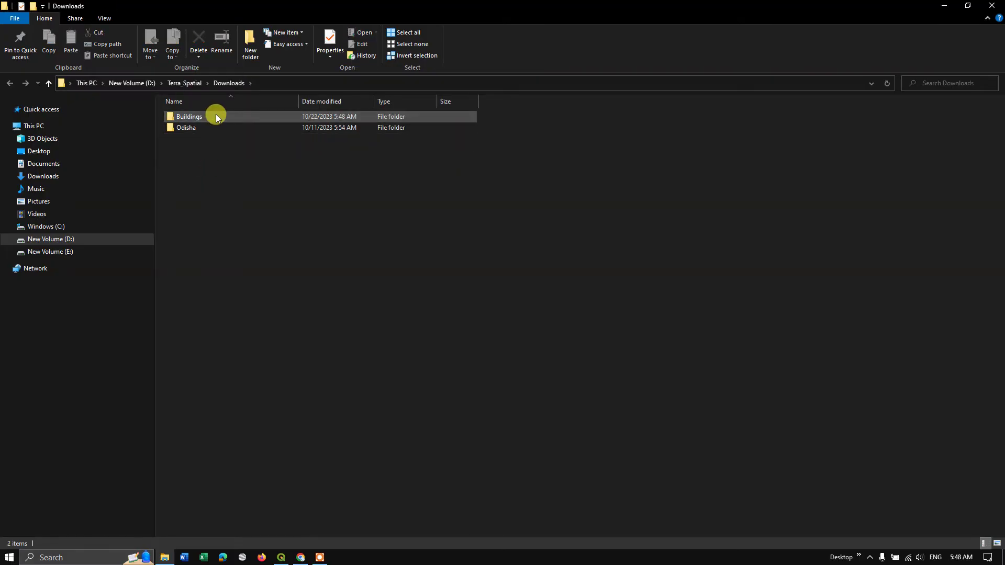
{"action": "double_click", "coordinate": [216, 115]}
{"action": "right_click", "coordinate": [247, 122]}
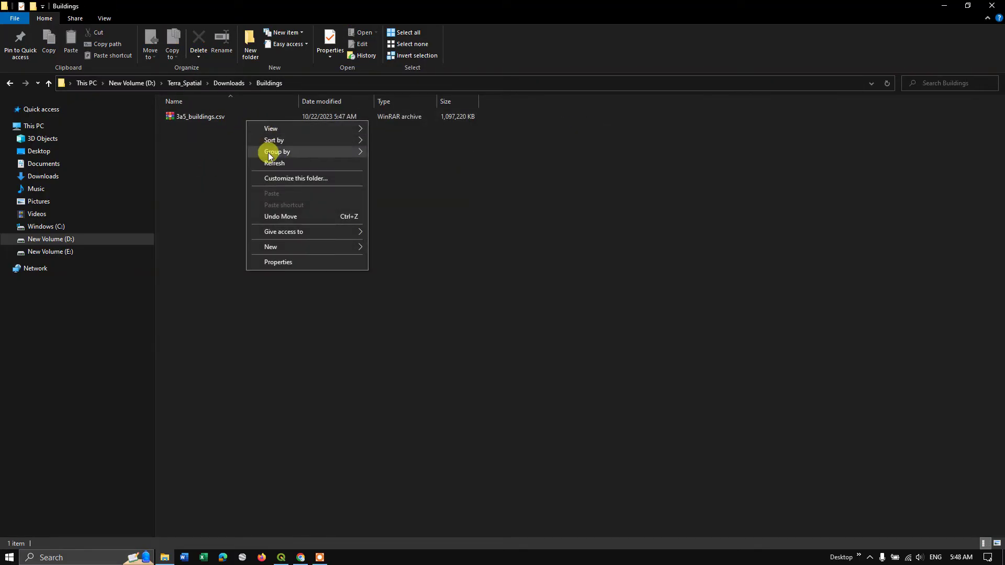
{"action": "left_click", "coordinate": [217, 115]}
{"action": "right_click", "coordinate": [218, 116]}
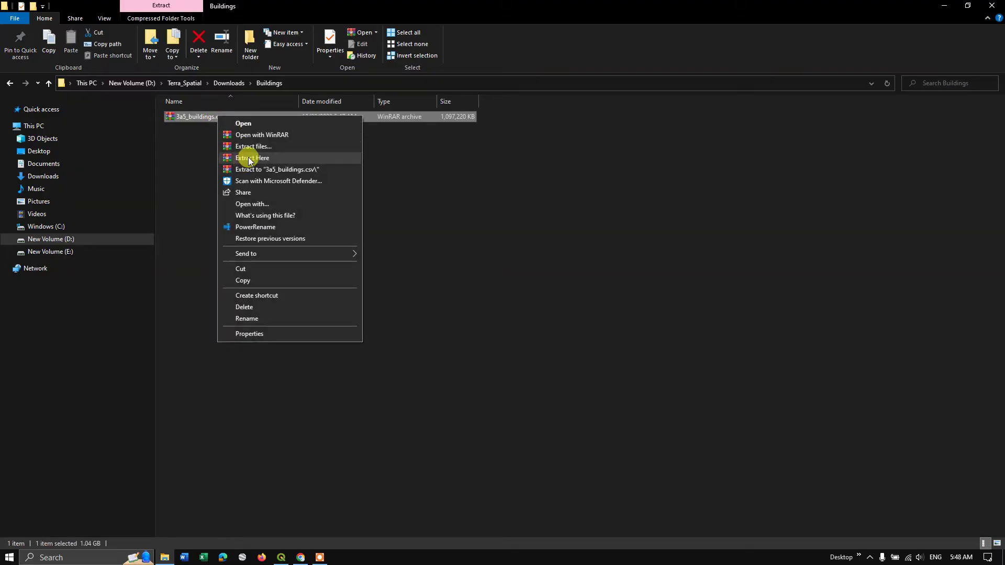
{"action": "left_click", "coordinate": [250, 158]}
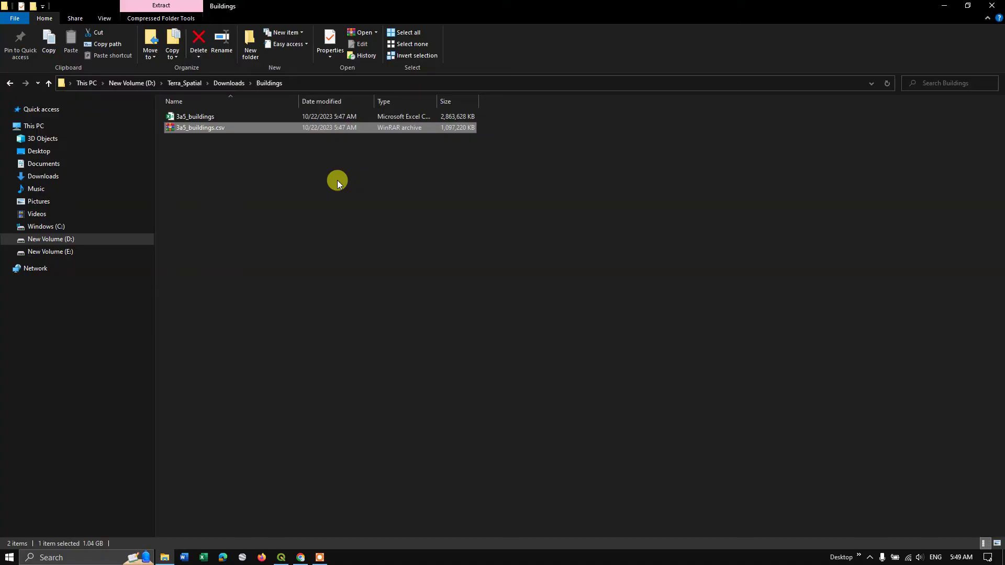
- Switch to QGIS and open the Layer menu's Add Layer submenu
{"action": "left_click", "coordinate": [281, 556]}
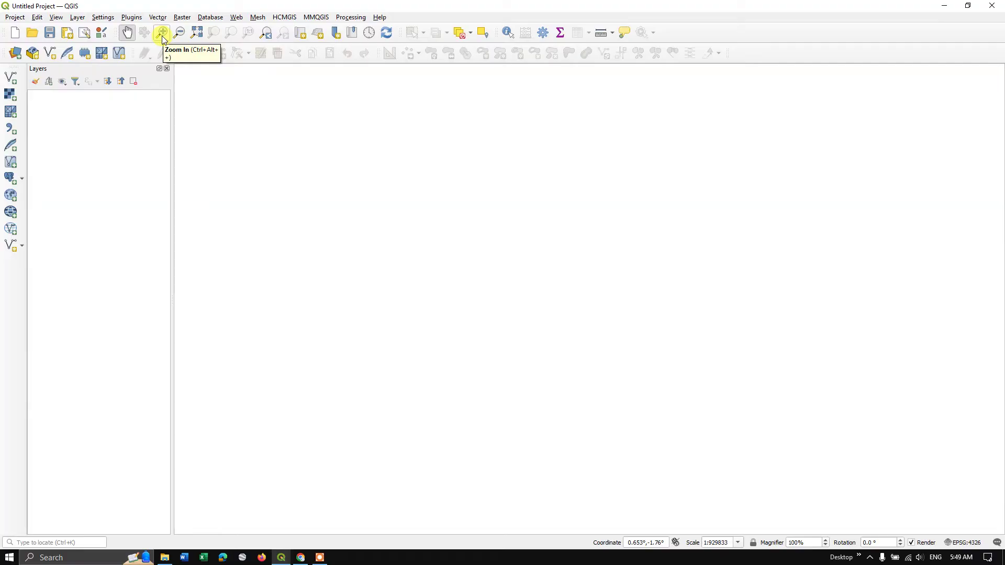
{"action": "left_click", "coordinate": [77, 17]}
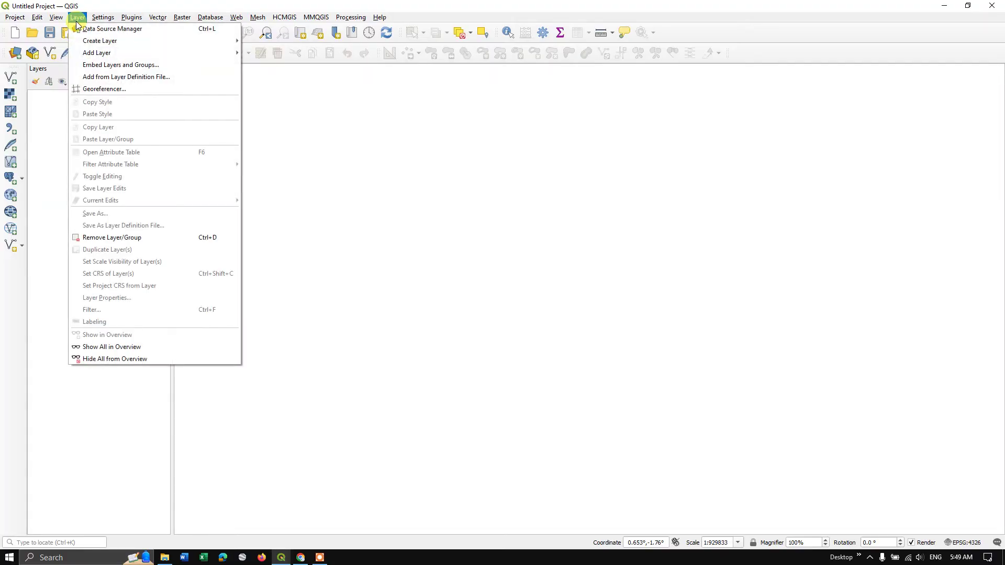
{"action": "mouse_move", "coordinate": [96, 54]}
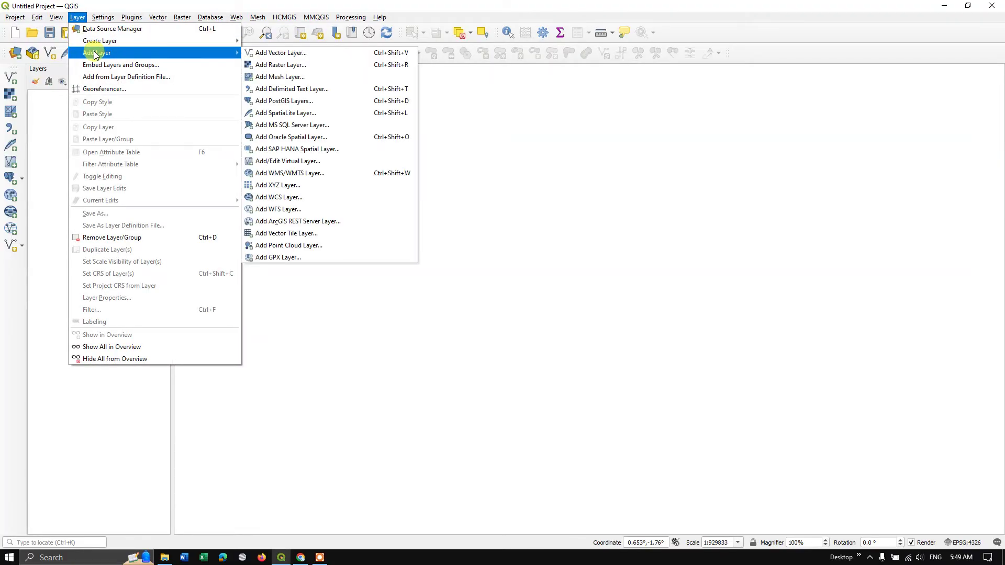
- Open the Delimited Text import and load 3a5_buildings.csv
{"action": "left_click", "coordinate": [302, 90]}
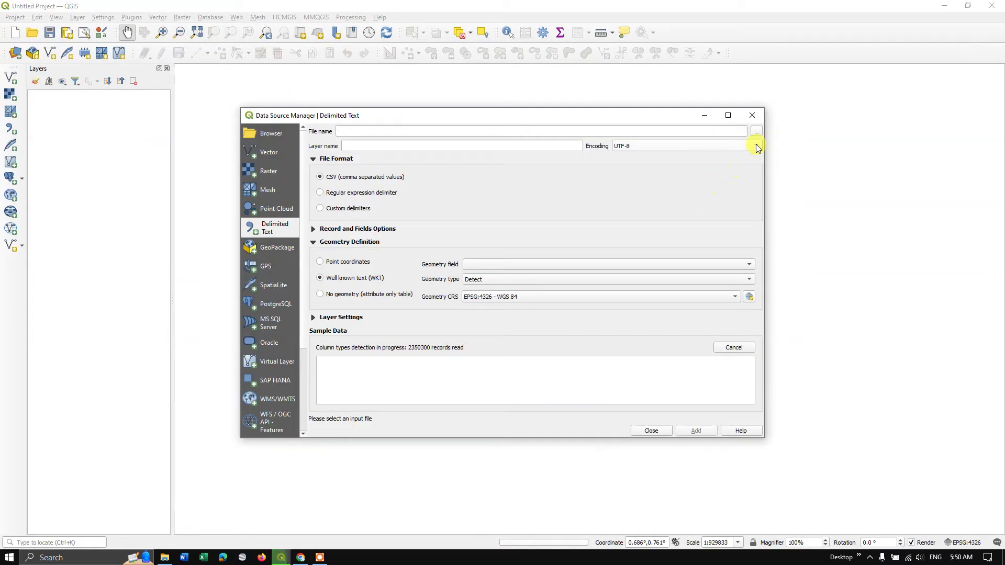
{"action": "left_click", "coordinate": [757, 131]}
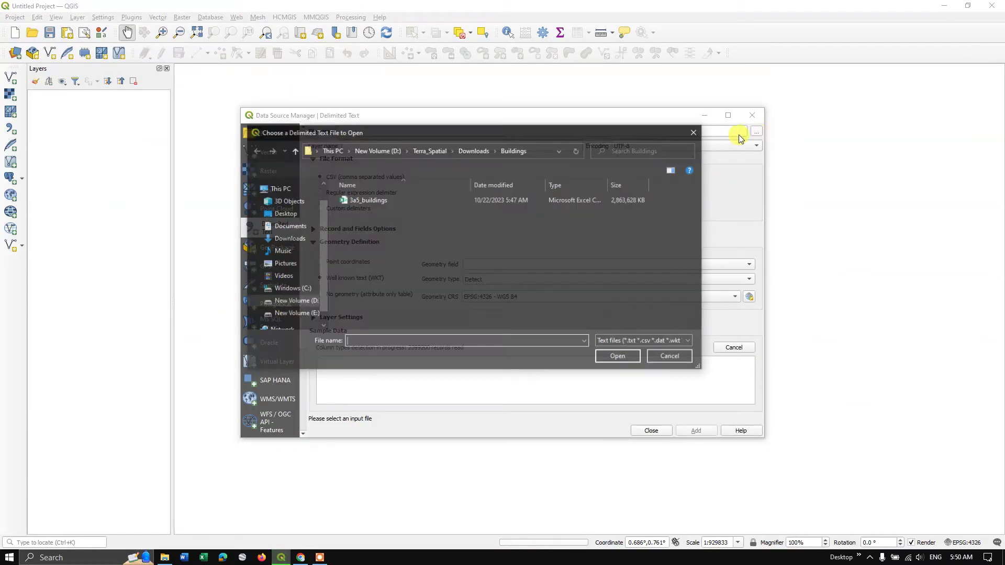
{"action": "left_click", "coordinate": [373, 201]}
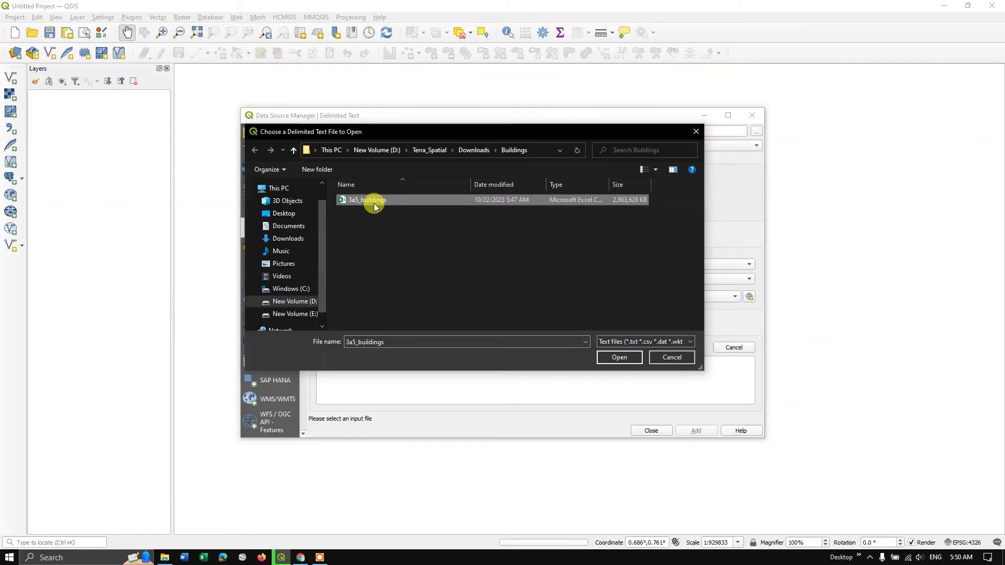
{"action": "left_click", "coordinate": [618, 353]}
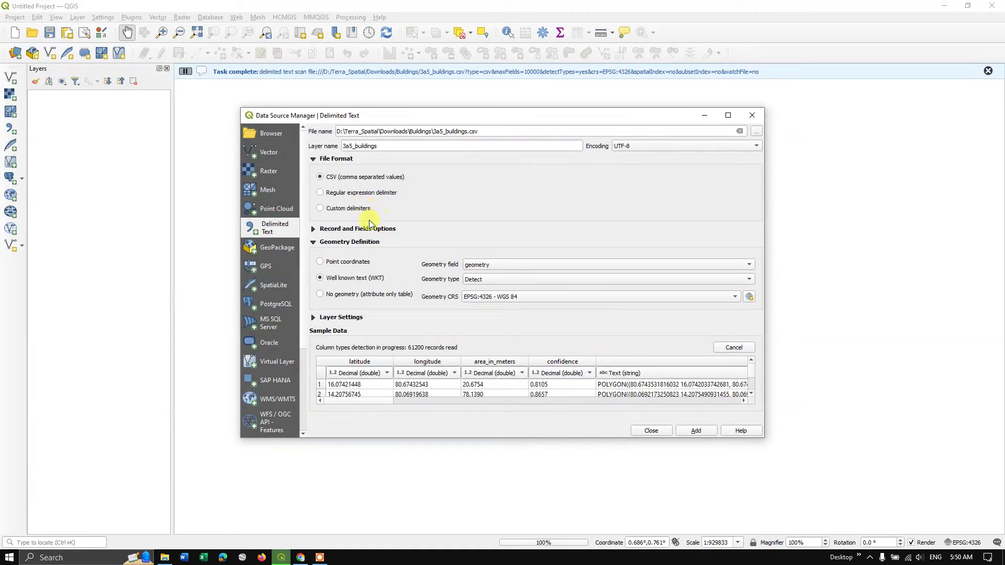
- Use the geometry column as WKT geometry with type Polygon
{"action": "left_click", "coordinate": [504, 267]}
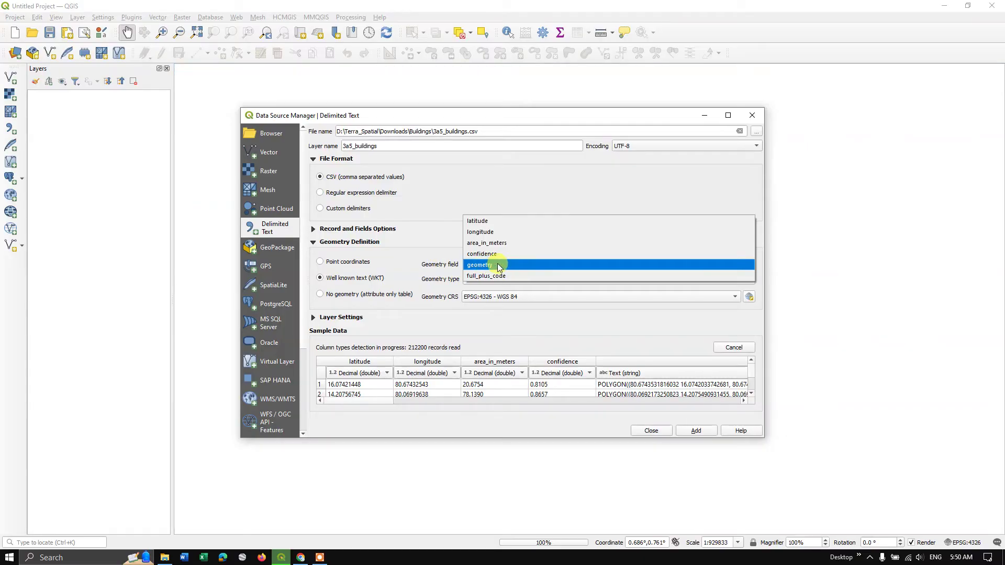
{"action": "left_click", "coordinate": [499, 264]}
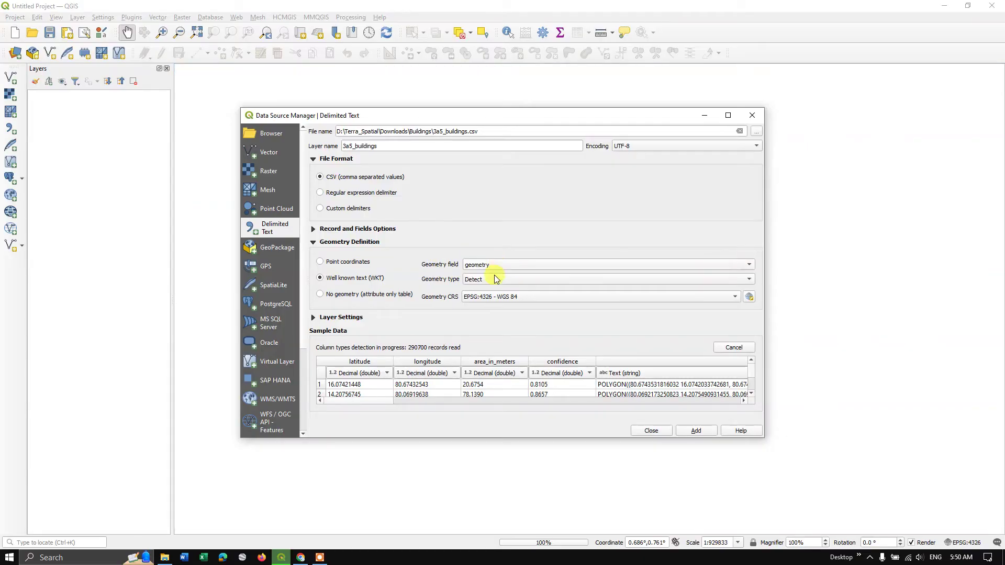
{"action": "left_click", "coordinate": [494, 280]}
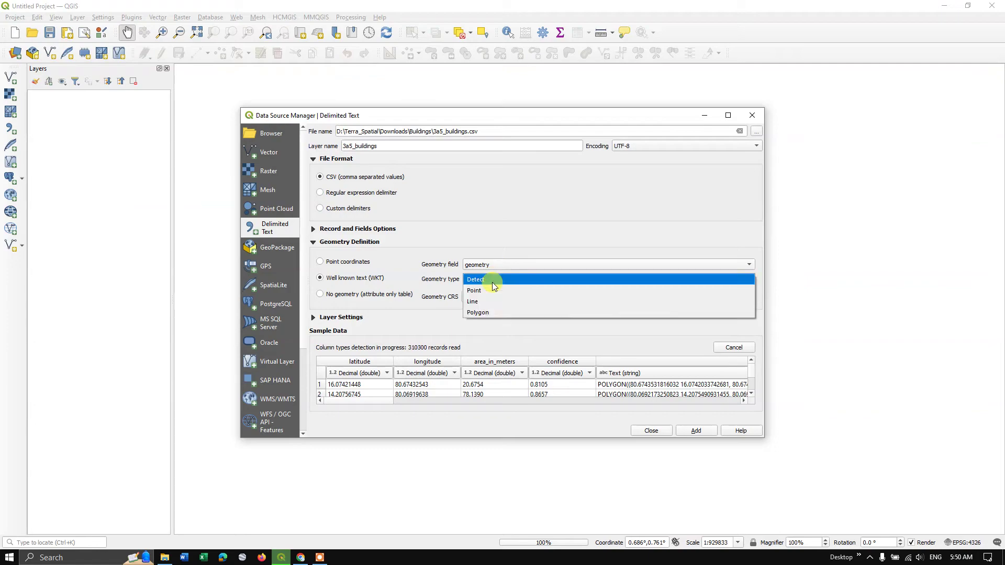
{"action": "left_click", "coordinate": [491, 311]}
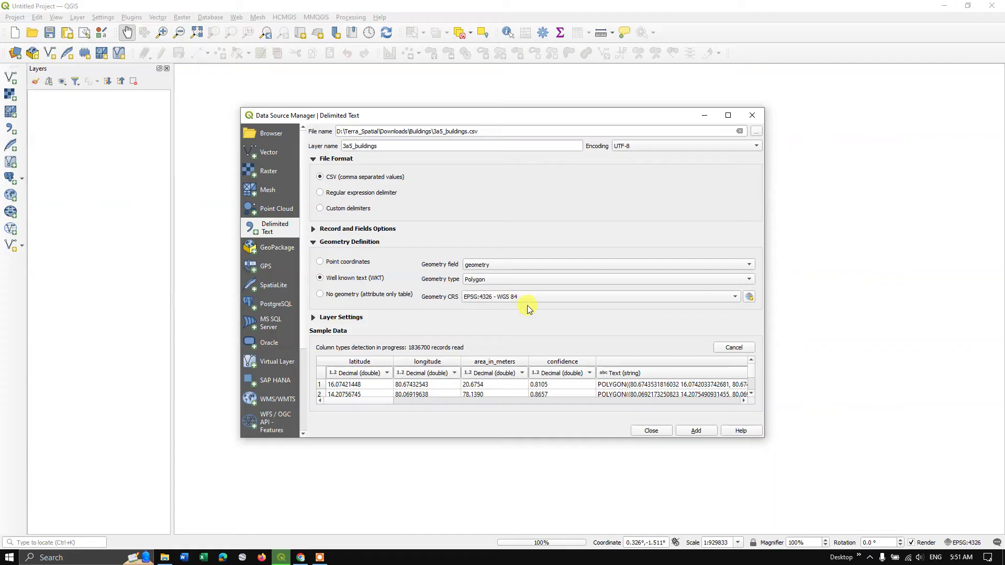
- Add 3a5_buildings as a layer and wait for its footprints to draw
{"action": "left_click", "coordinate": [696, 431]}
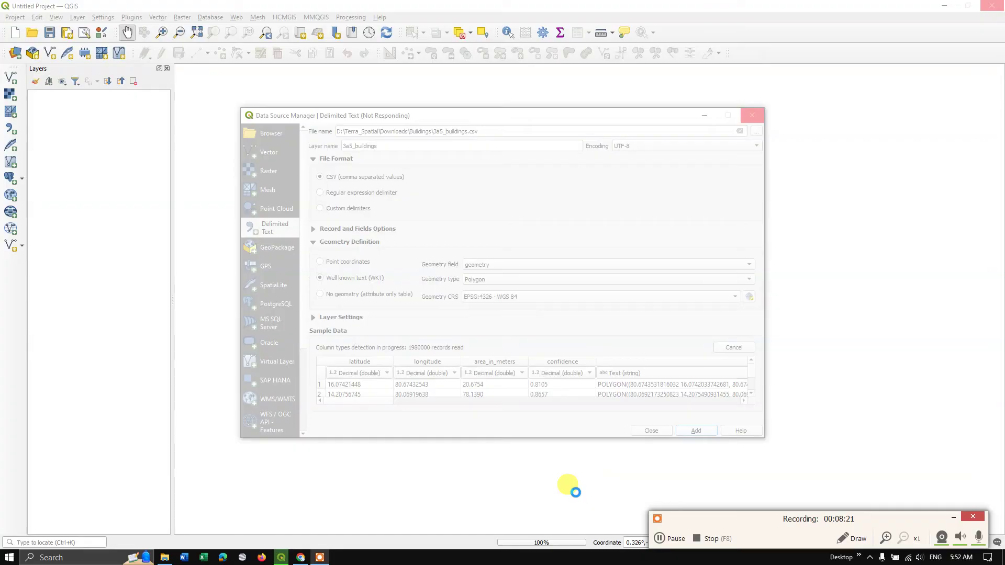
{"action": "left_click", "coordinate": [664, 538]}
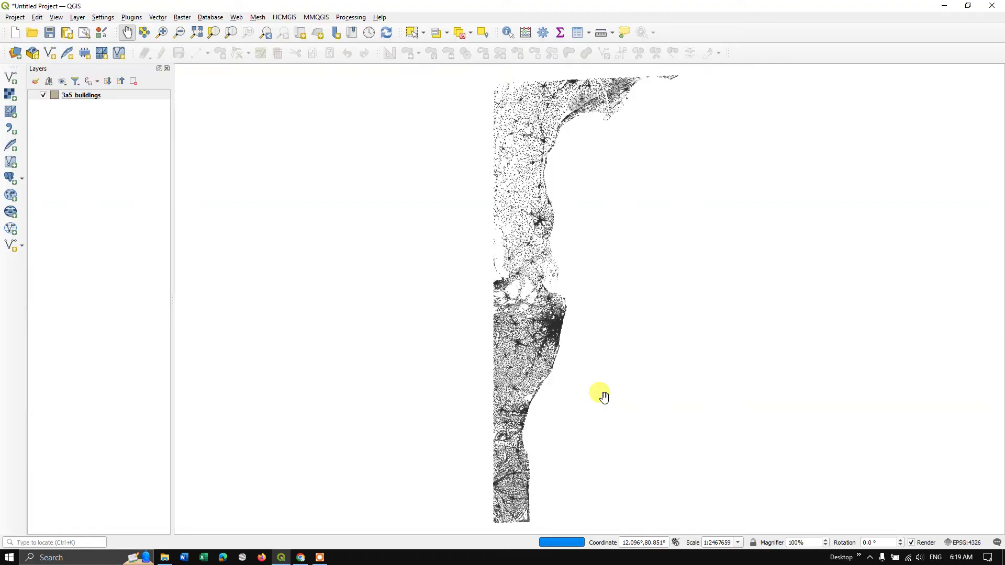
- Export 3a5_buildings via Save Features As to Conversion\Buildings.shp as an ESRI Shapefile
{"action": "right_click", "coordinate": [118, 99]}
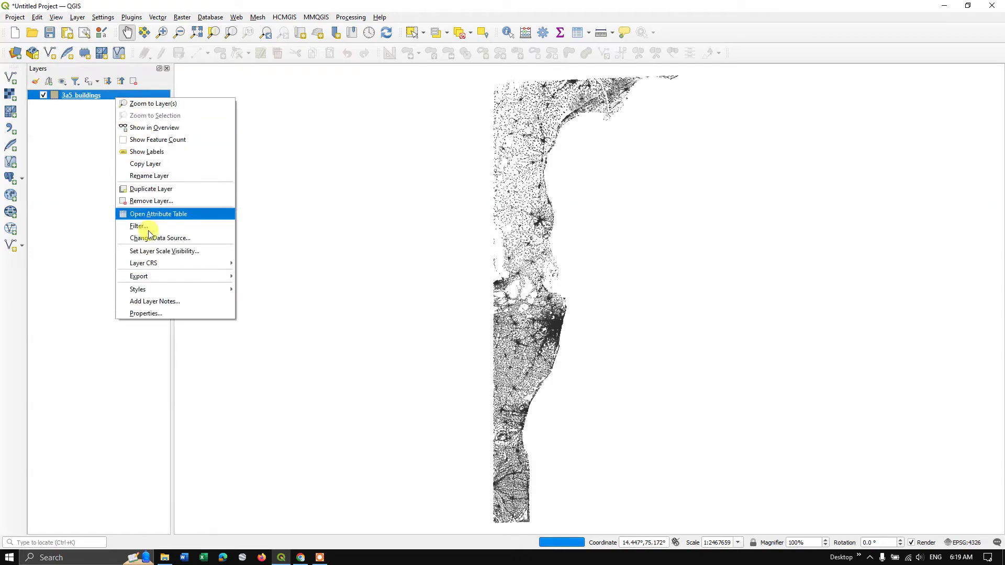
{"action": "mouse_move", "coordinate": [218, 275]}
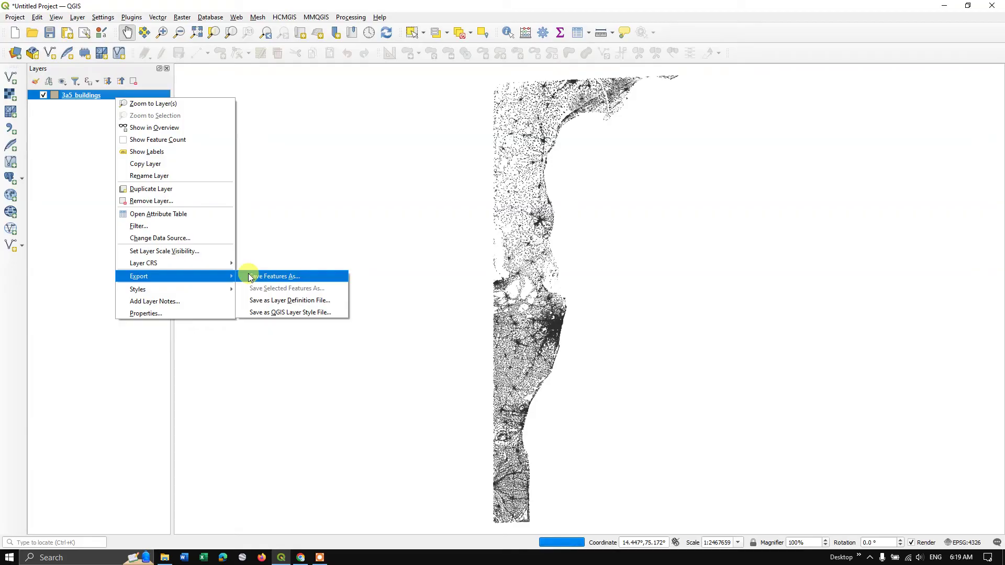
{"action": "left_click", "coordinate": [249, 276]}
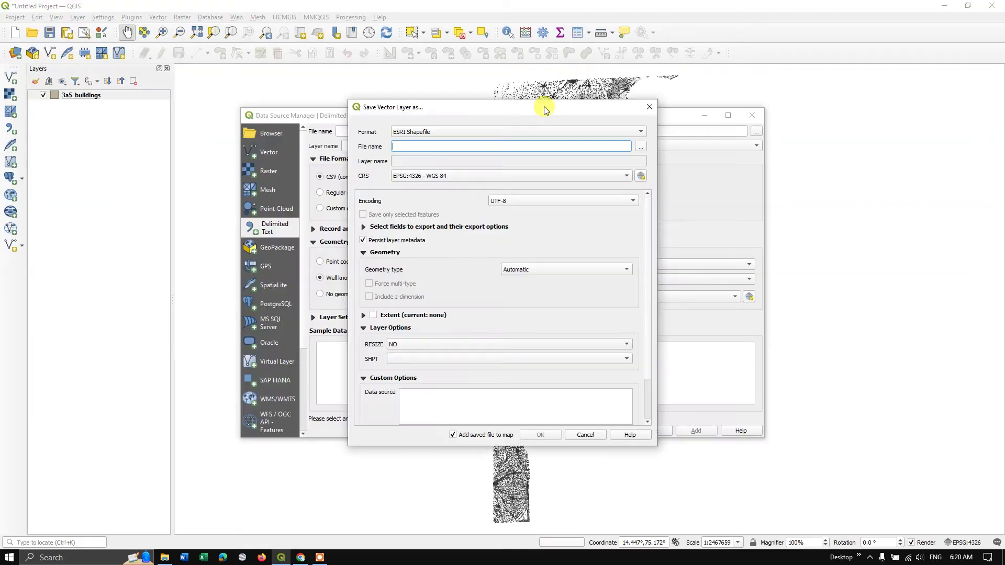
{"action": "left_click", "coordinate": [645, 150]}
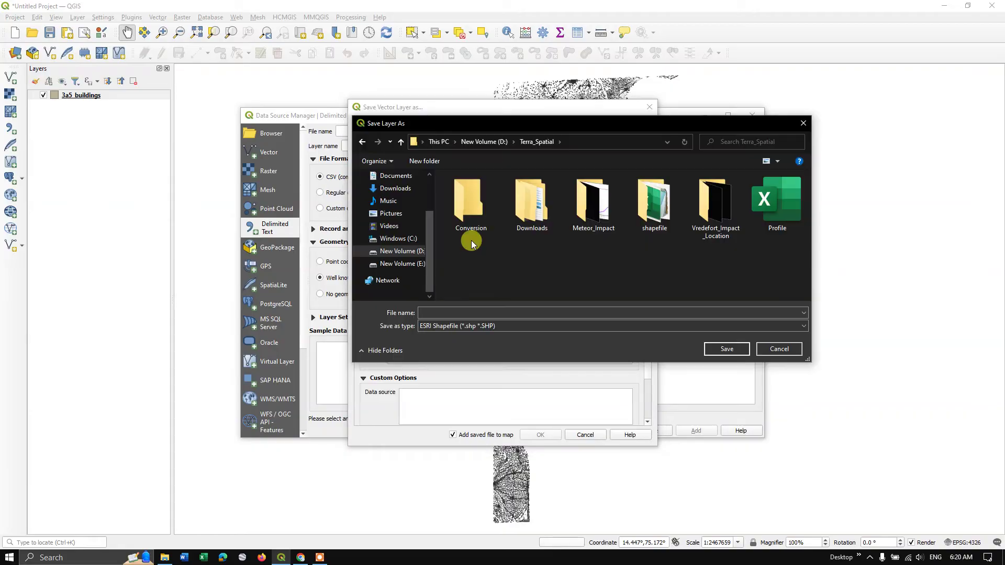
{"action": "double_click", "coordinate": [466, 213]}
{"action": "left_click", "coordinate": [472, 313]}
{"action": "type", "text": "Bu"}
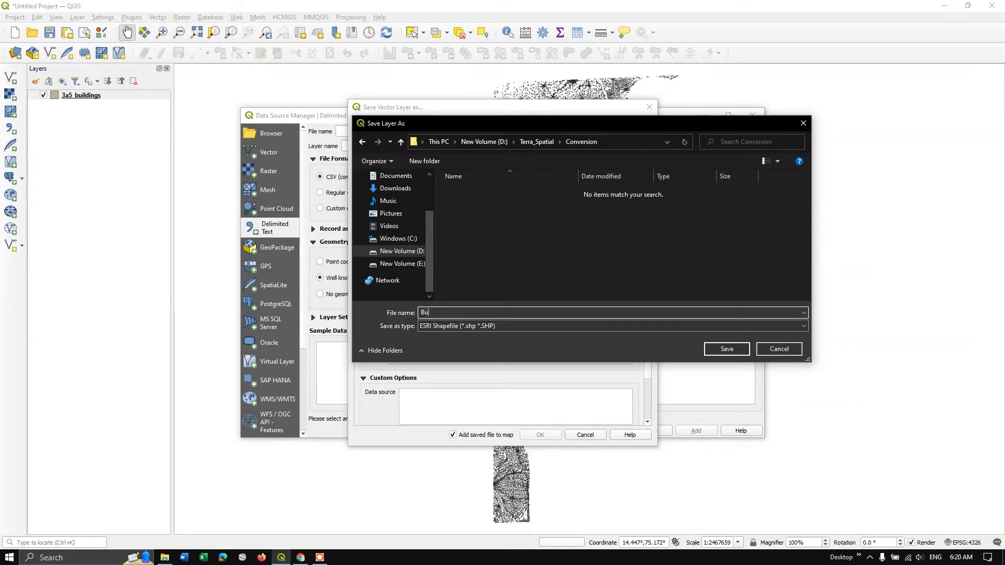
{"action": "type", "text": "ildings"}
{"action": "left_click", "coordinate": [735, 347]}
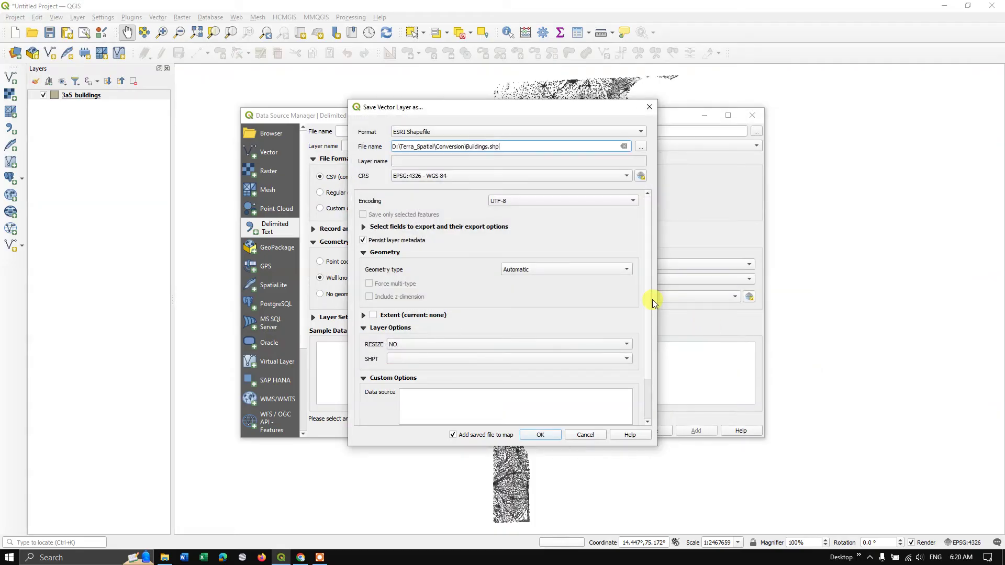
- Run the Buildings.shp export and close the Data Source Manager
{"action": "left_click", "coordinate": [549, 434]}
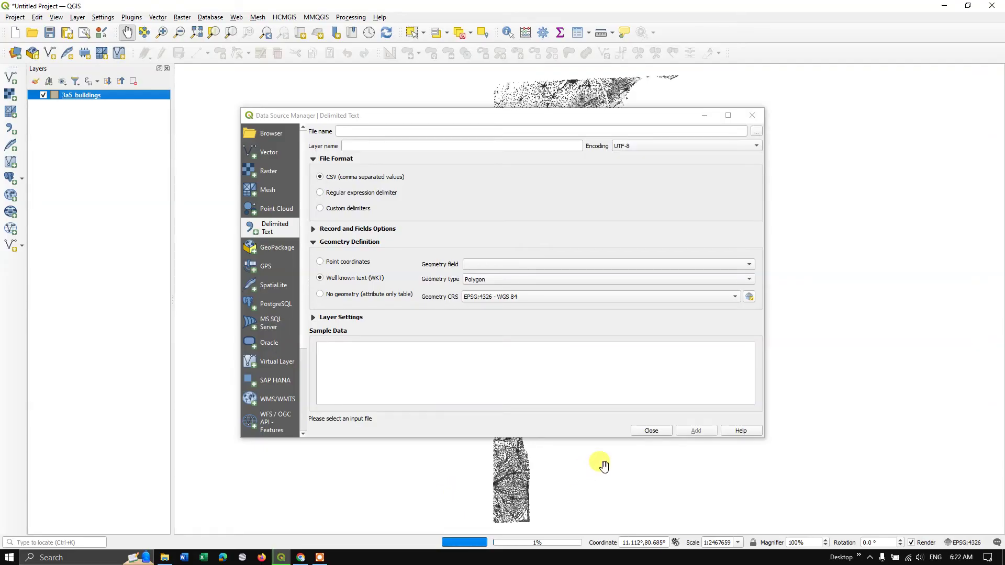
{"action": "left_click", "coordinate": [656, 431]}
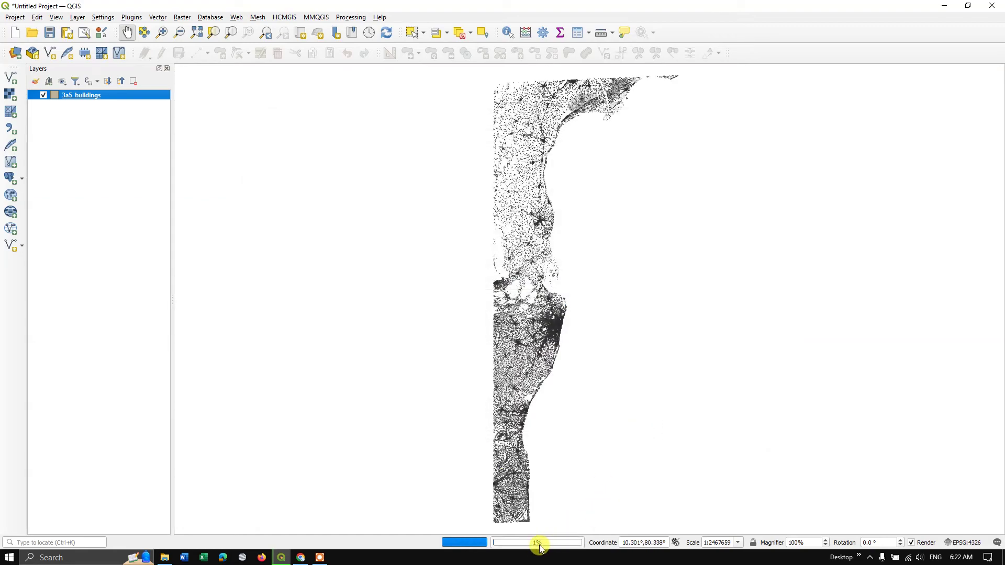
{"action": "mouse_move", "coordinate": [541, 547]}
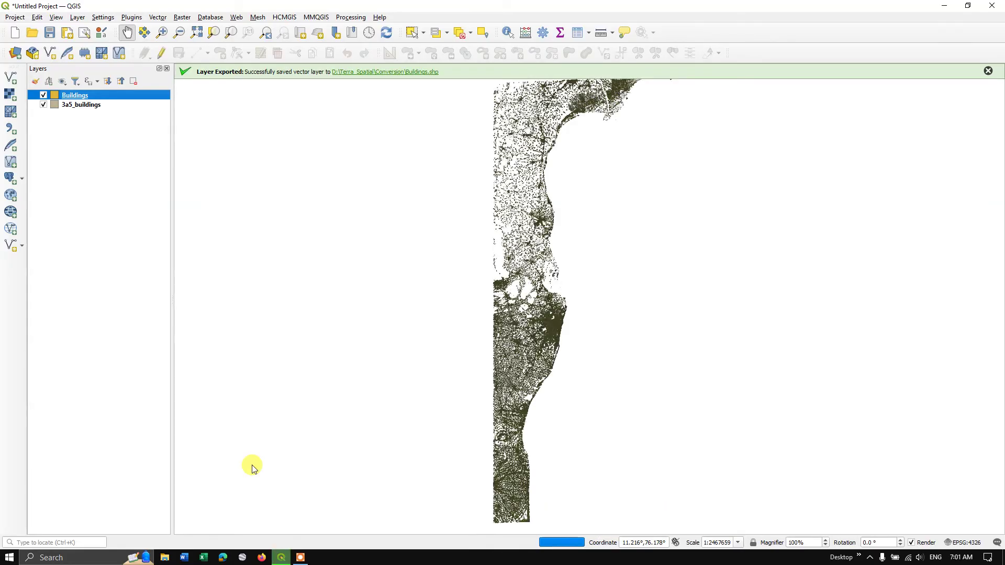
- Remove the original 3a5_buildings layer from the project
{"action": "left_click", "coordinate": [75, 104]}
{"action": "right_click", "coordinate": [74, 104]}
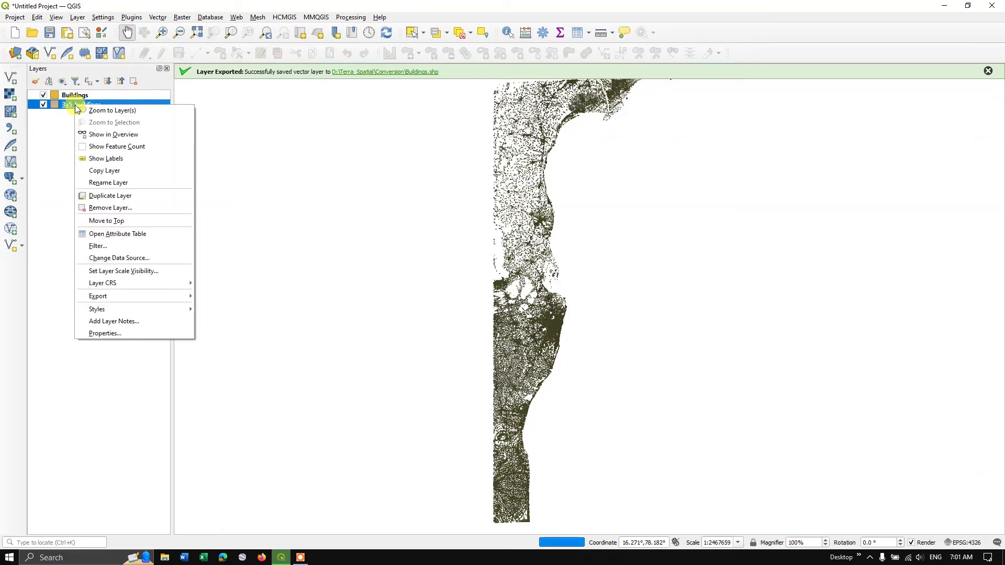
{"action": "left_click", "coordinate": [111, 207]}
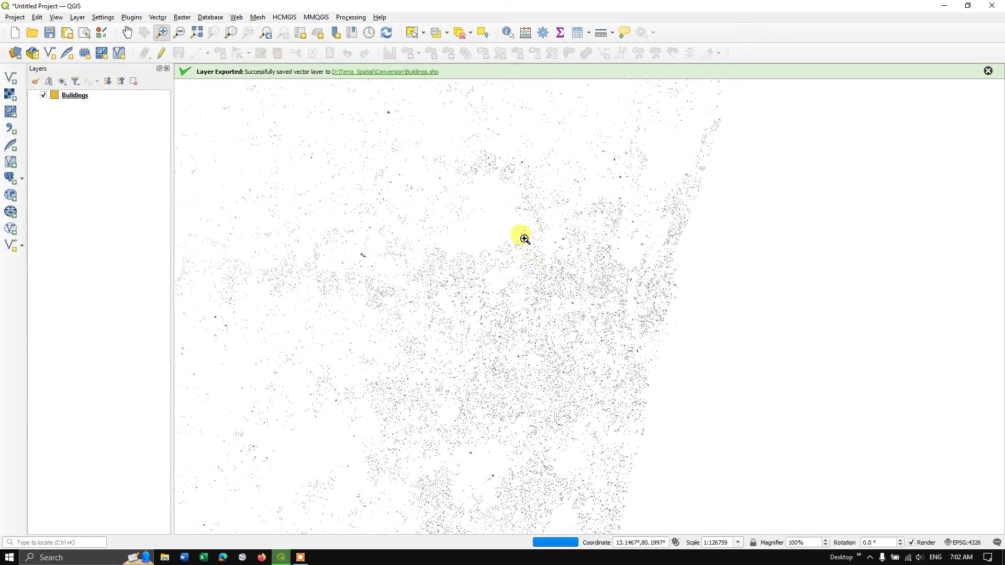
- Zoom into the map until individual building footprints are visible
{"action": "left_click_drag", "start_coordinate": [537, 192], "coordinate": [694, 352]}
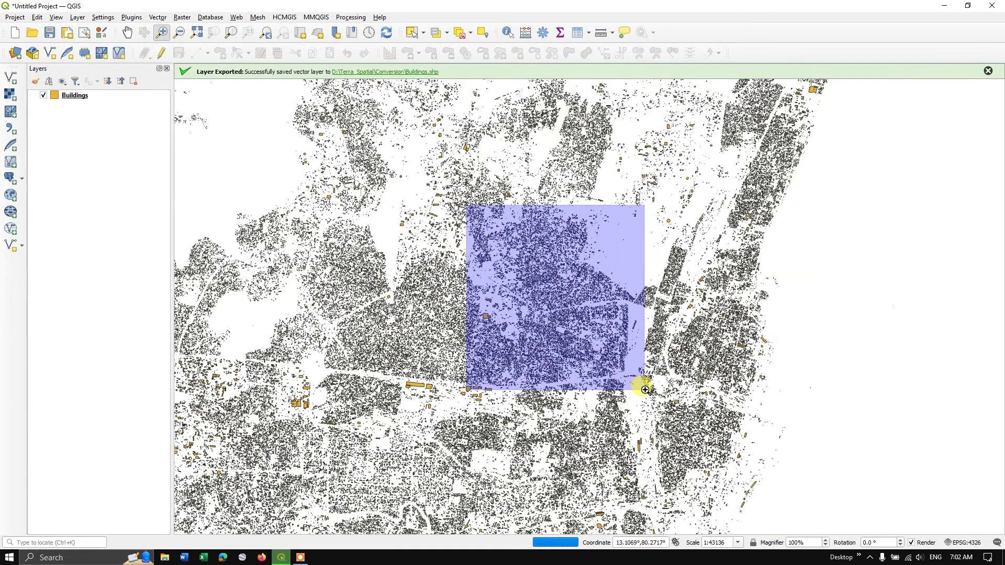
{"action": "left_click_drag", "start_coordinate": [680, 425], "coordinate": [679, 425]}
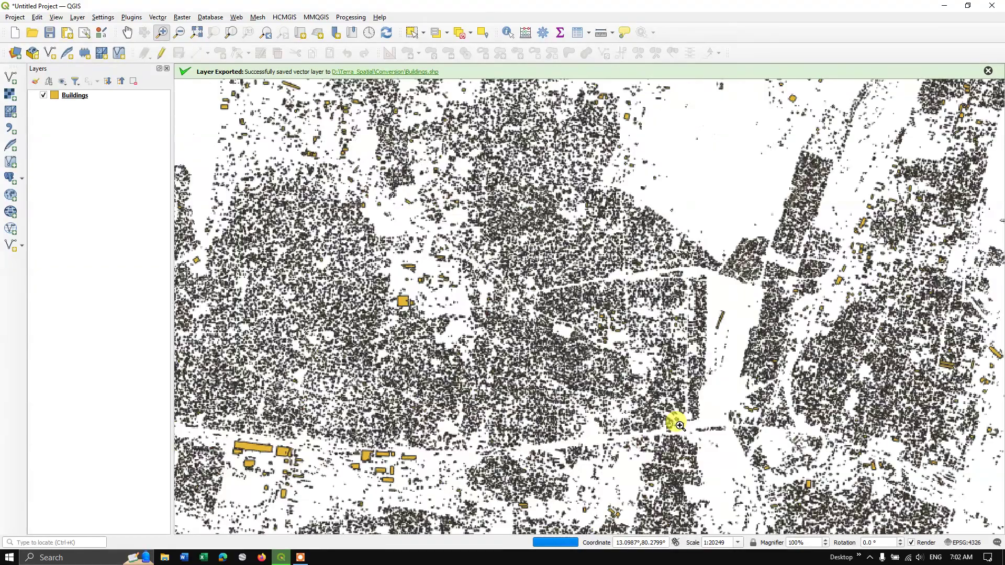
{"action": "left_click_drag", "start_coordinate": [483, 256], "coordinate": [546, 306]}
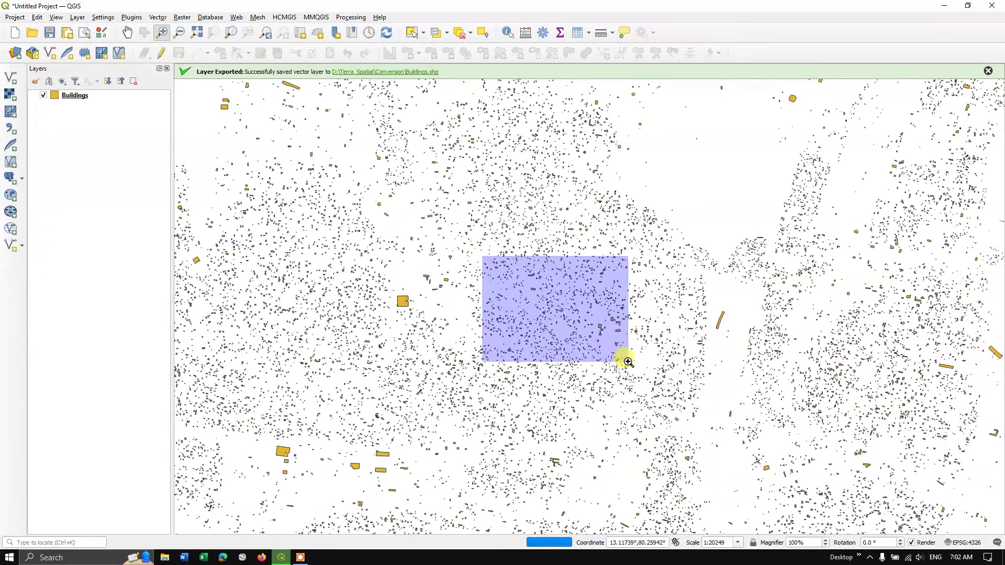
{"action": "left_click_drag", "start_coordinate": [629, 361], "coordinate": [628, 361]}
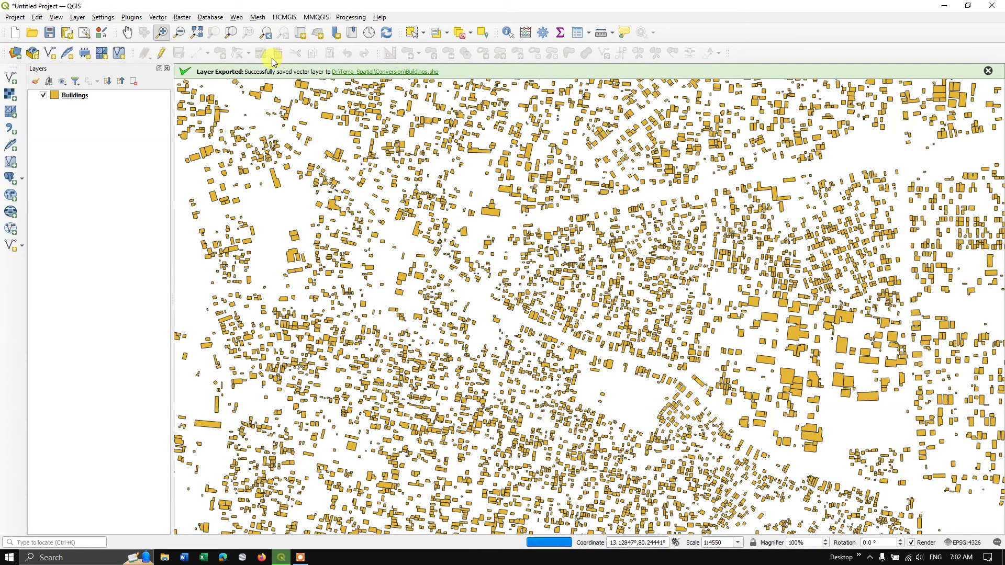
- Add the OpenLayers OpenStreetMap base map and move it below Buildings
{"action": "left_click", "coordinate": [237, 17]}
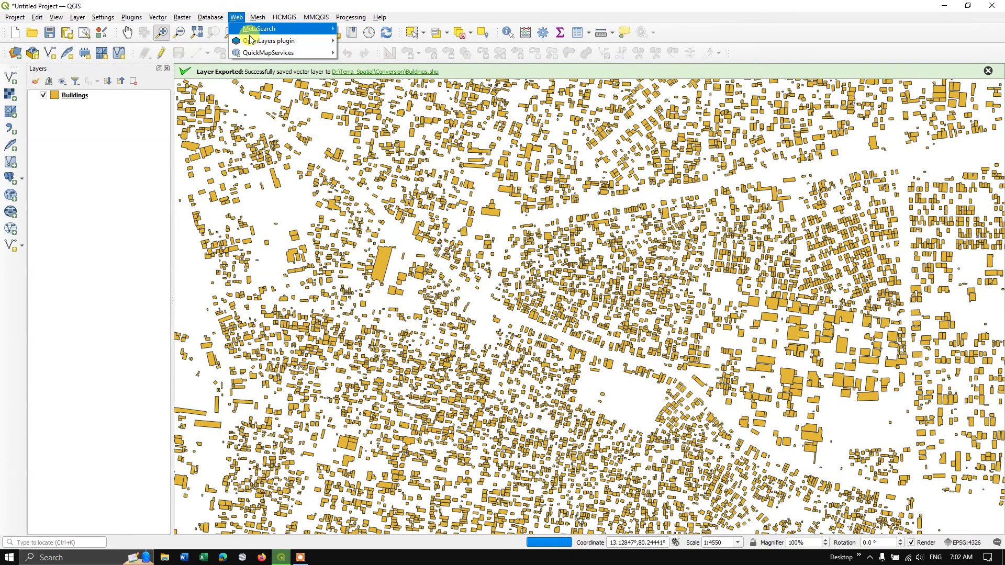
{"action": "mouse_move", "coordinate": [251, 41]}
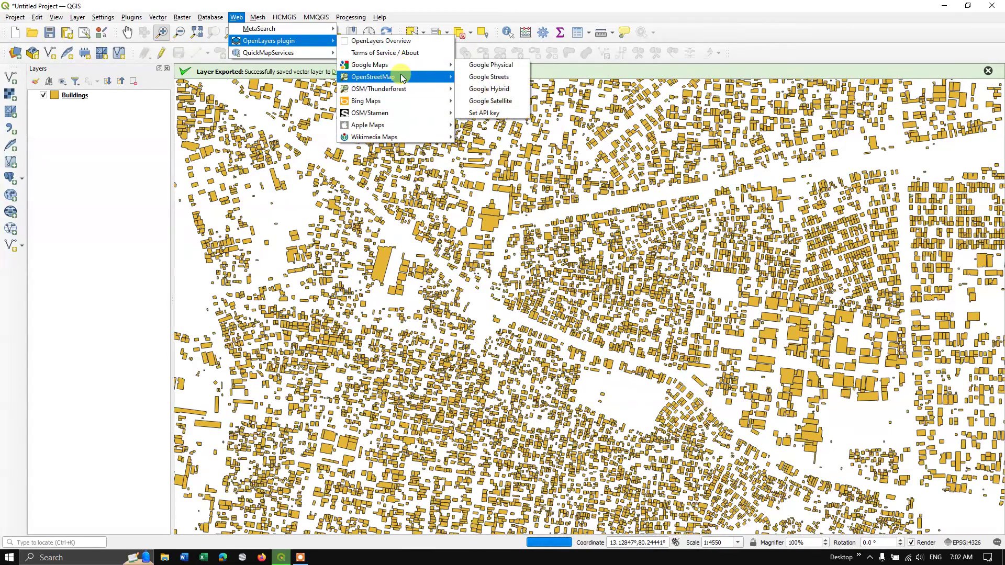
{"action": "mouse_move", "coordinate": [402, 78]}
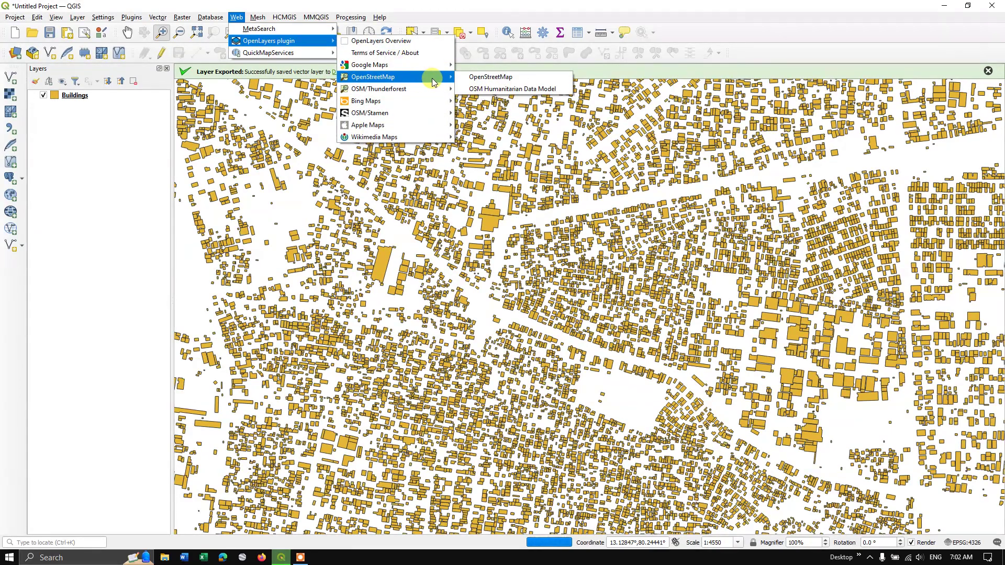
{"action": "left_click", "coordinate": [487, 79]}
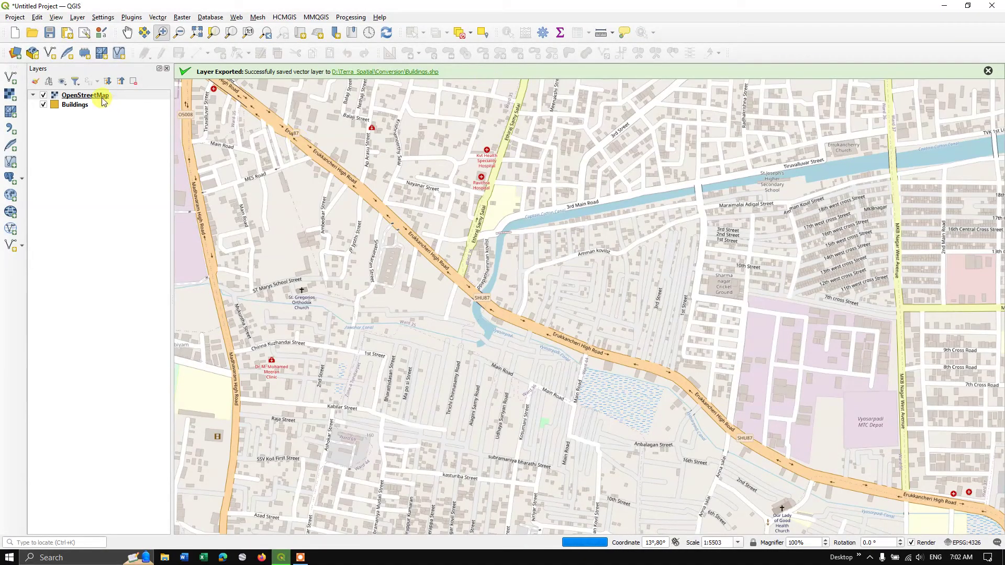
{"action": "left_click_drag", "start_coordinate": [100, 94], "coordinate": [104, 110]}
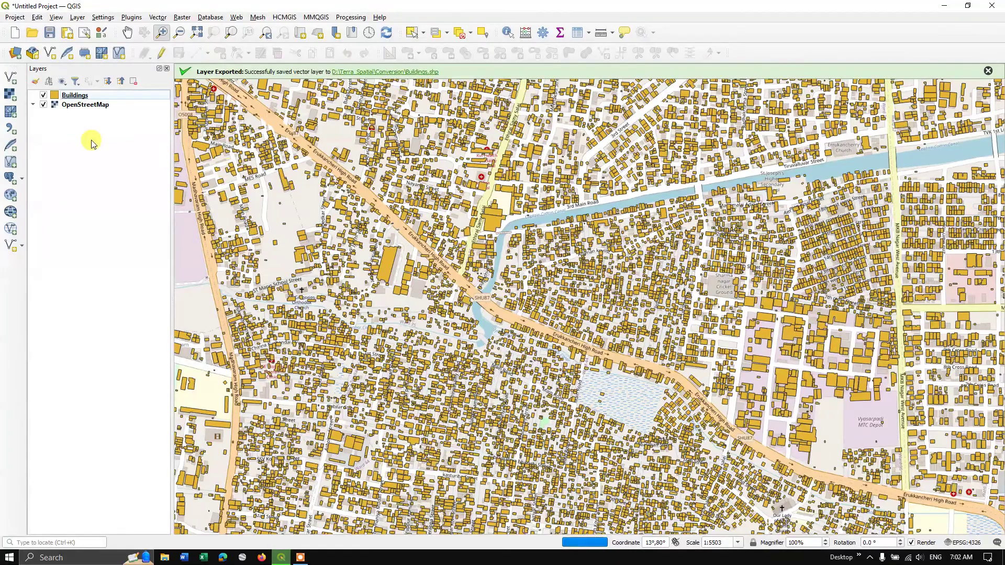
- Open the Buildings attribute table and select feature 7J2XC9RJ+V6MW
{"action": "right_click", "coordinate": [88, 96]}
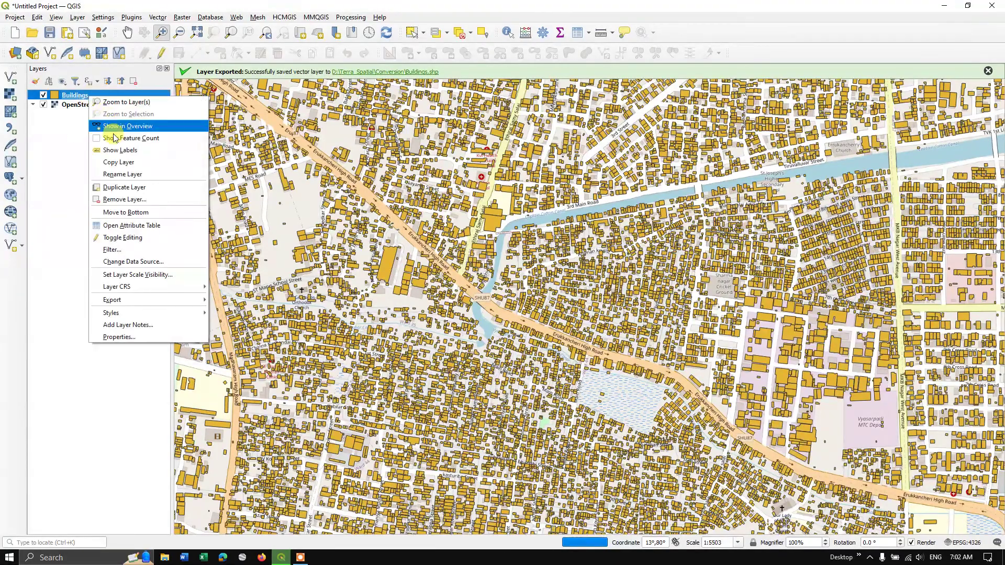
{"action": "left_click", "coordinate": [128, 225]}
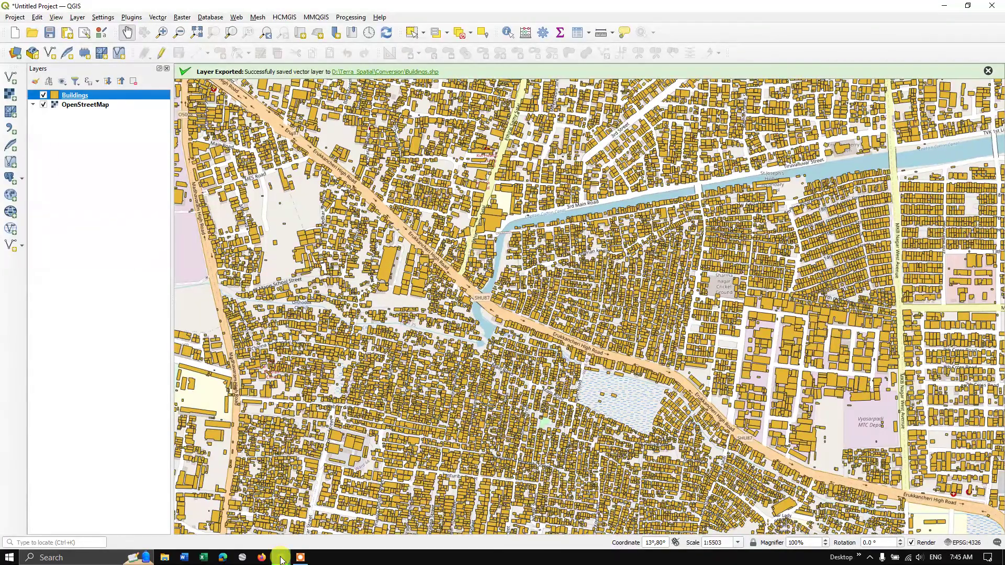
{"action": "mouse_move", "coordinate": [281, 558]}
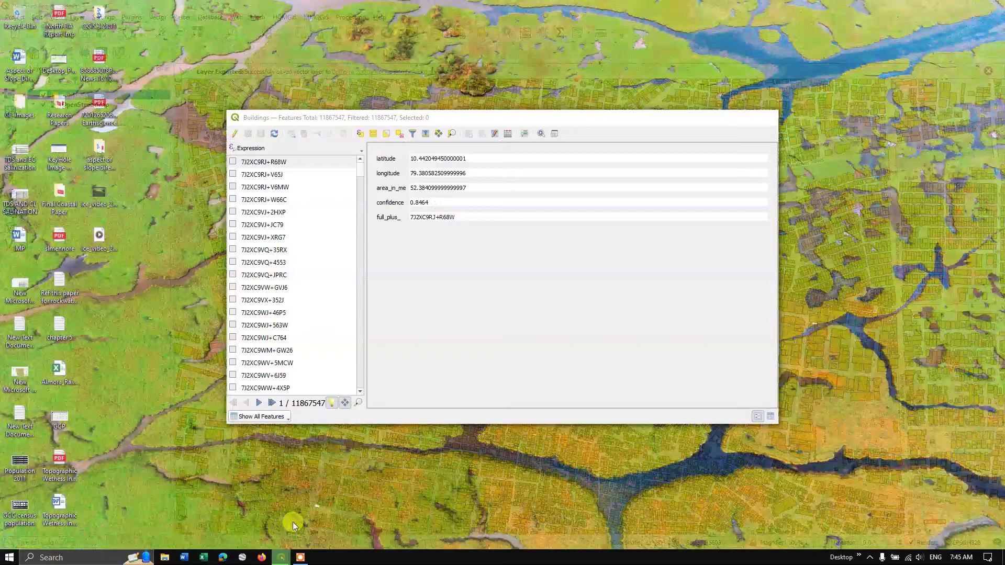
{"action": "left_click", "coordinate": [292, 524]}
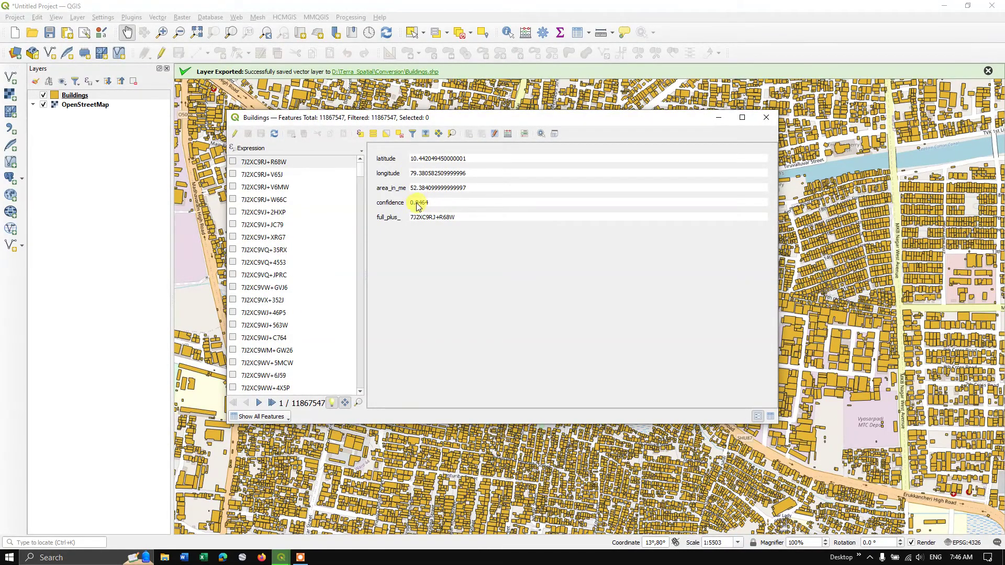
{"action": "left_click", "coordinate": [281, 190]}
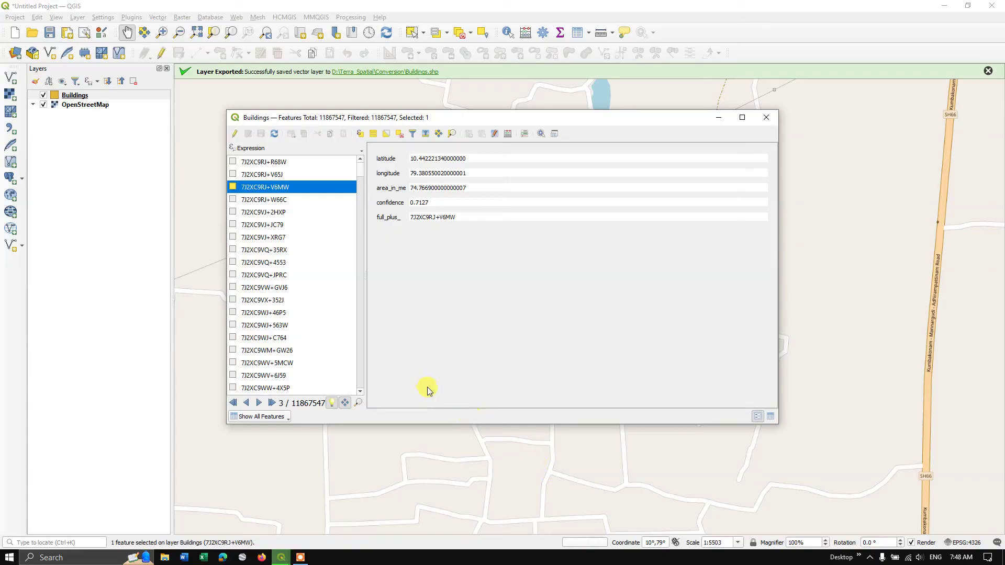
- Close the attribute table and open the Geoprocessing Clip tool
{"action": "left_click", "coordinate": [767, 118]}
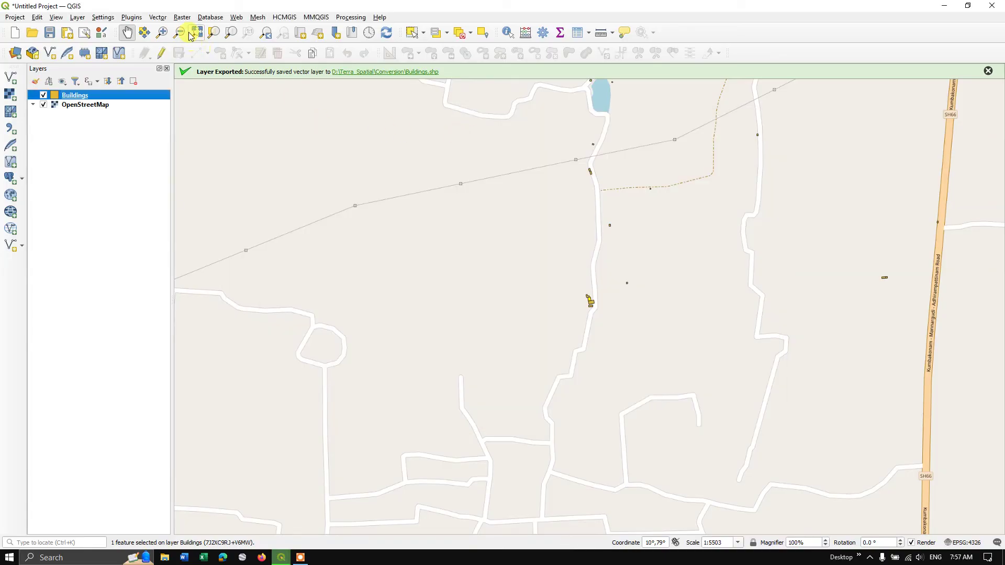
{"action": "left_click", "coordinate": [166, 19]}
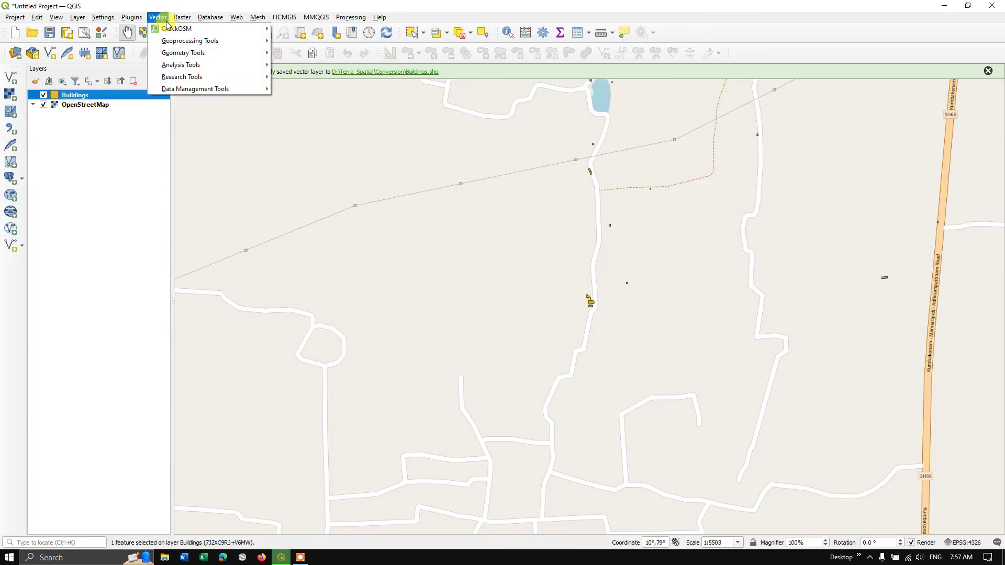
{"action": "mouse_move", "coordinate": [178, 41]}
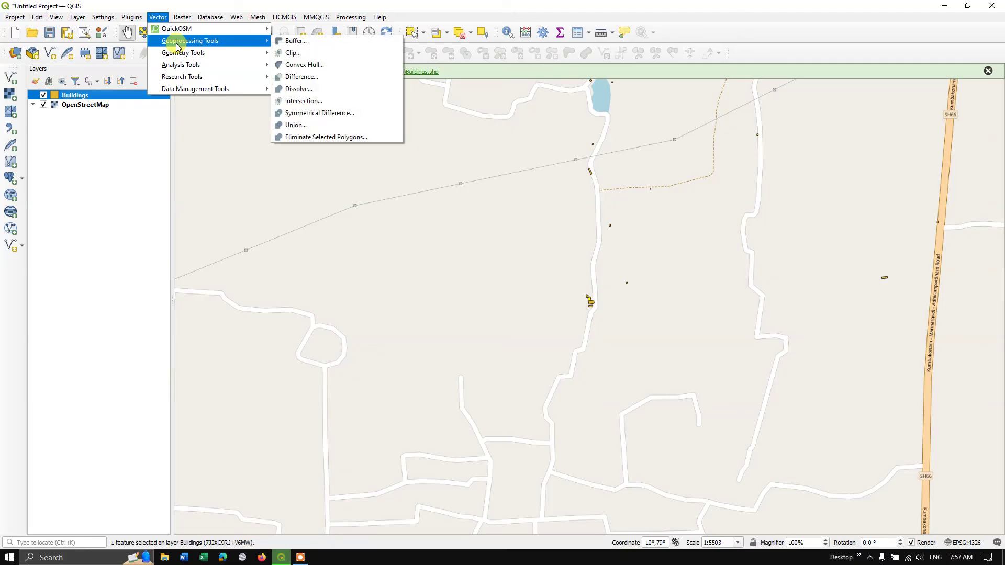
{"action": "left_click", "coordinate": [293, 53]}
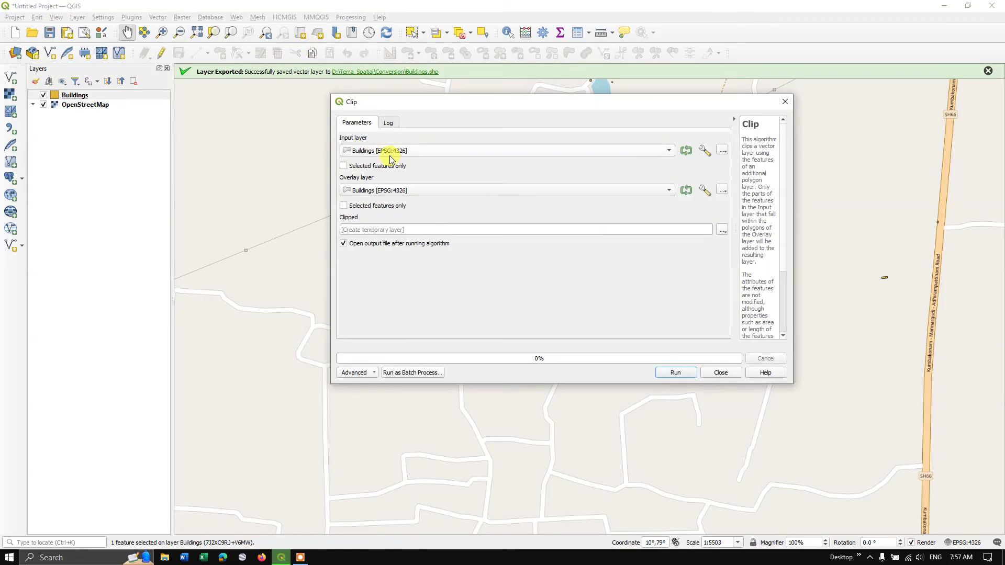
- Set Manali.shp as the overlay layer and keep output as a temporary layer
{"action": "left_click", "coordinate": [413, 191]}
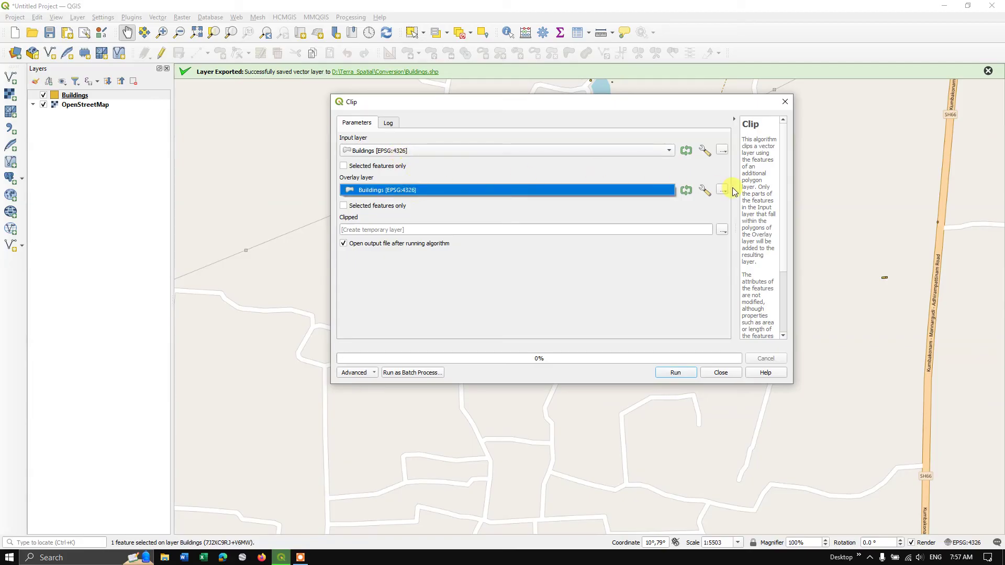
{"action": "left_click", "coordinate": [526, 193]}
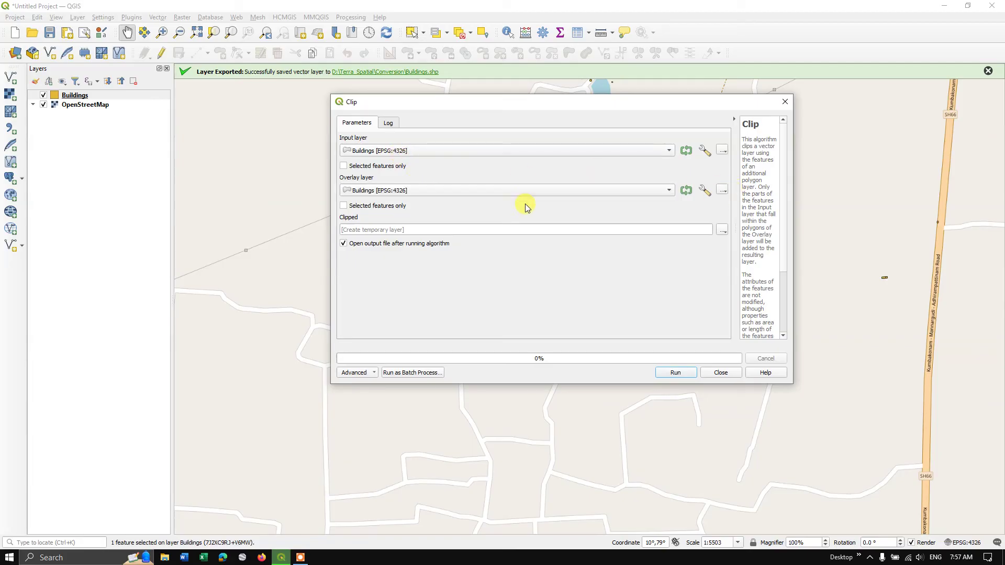
{"action": "left_click", "coordinate": [723, 193]}
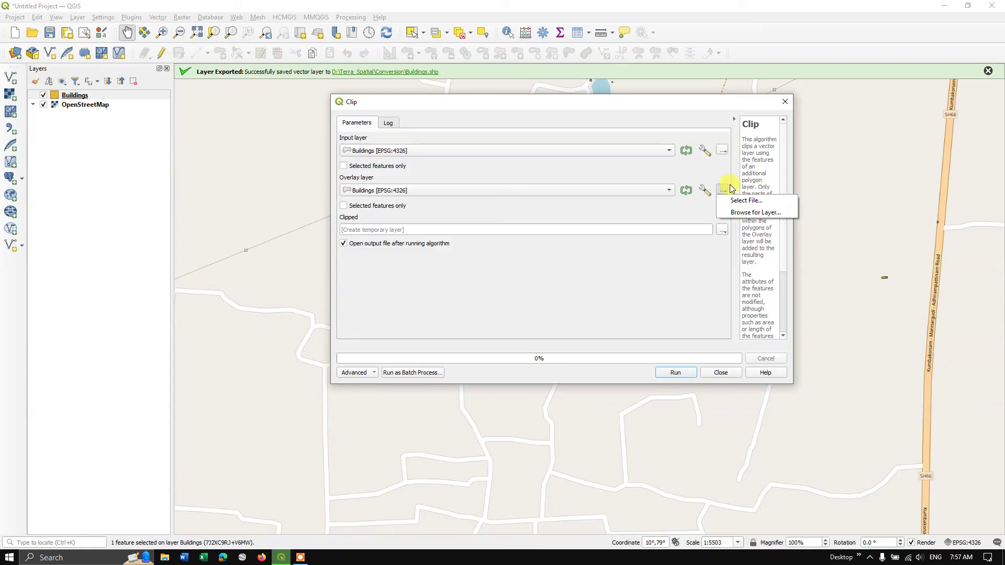
{"action": "left_click", "coordinate": [739, 213]}
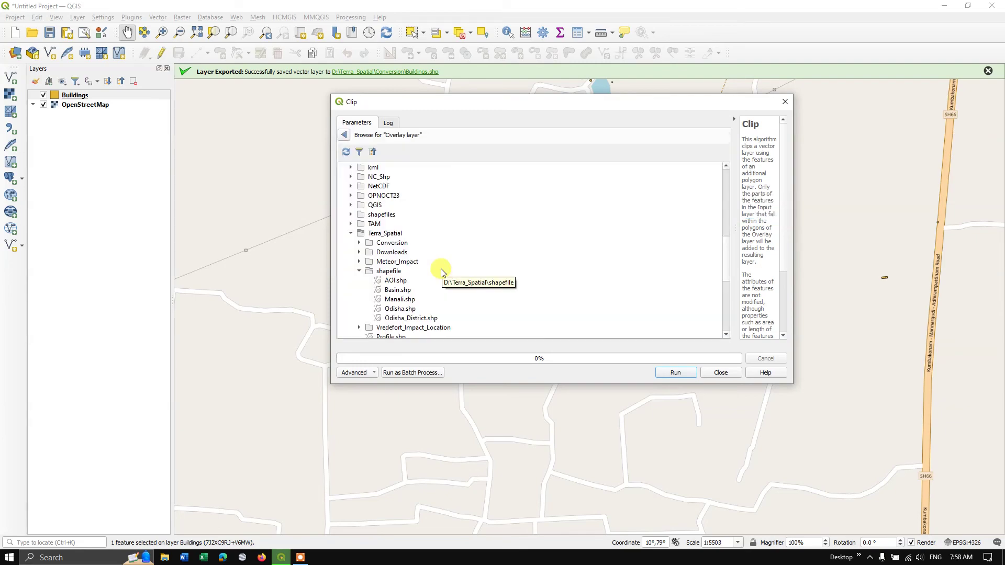
{"action": "left_click", "coordinate": [396, 299]}
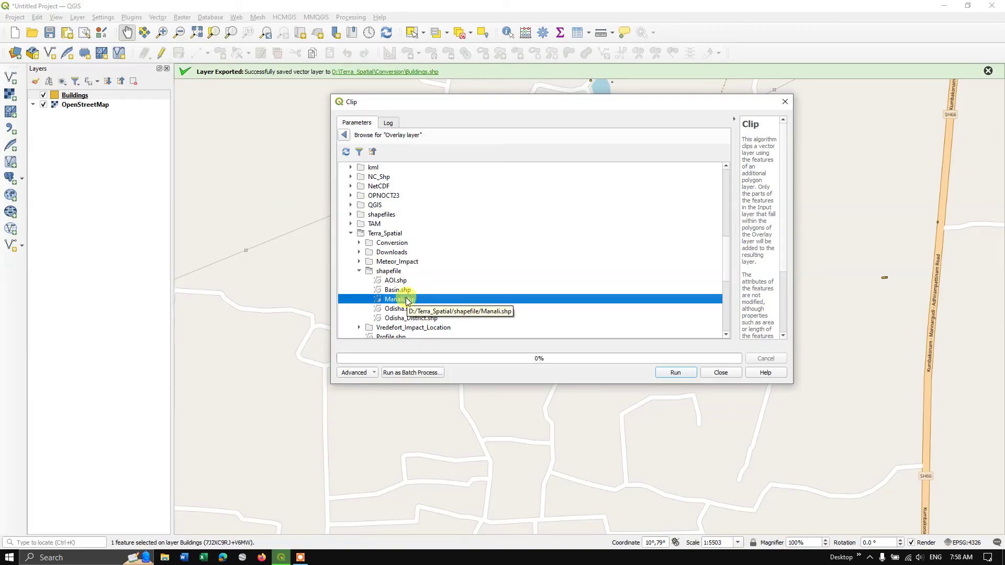
{"action": "double_click", "coordinate": [409, 299]}
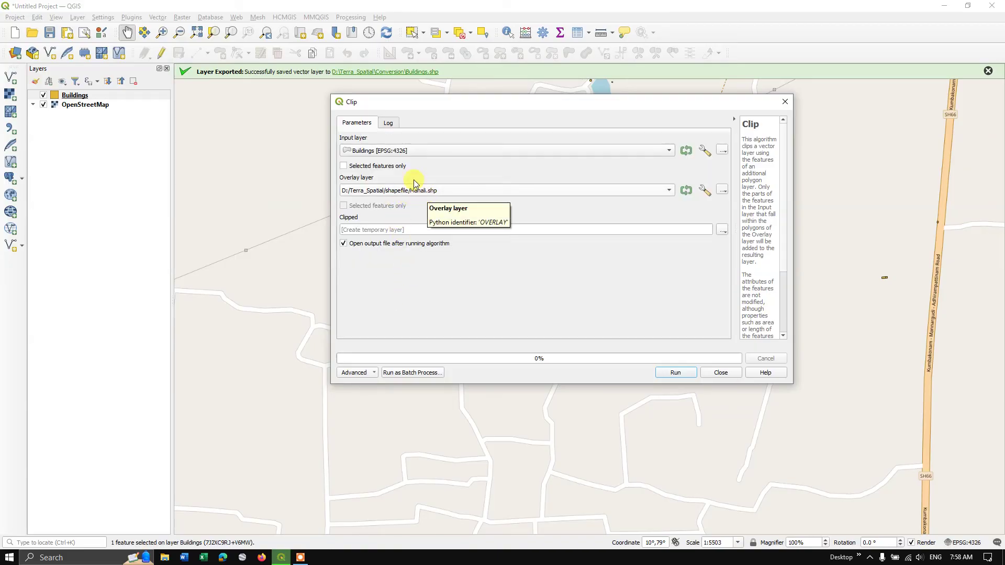
{"action": "left_click", "coordinate": [723, 231]}
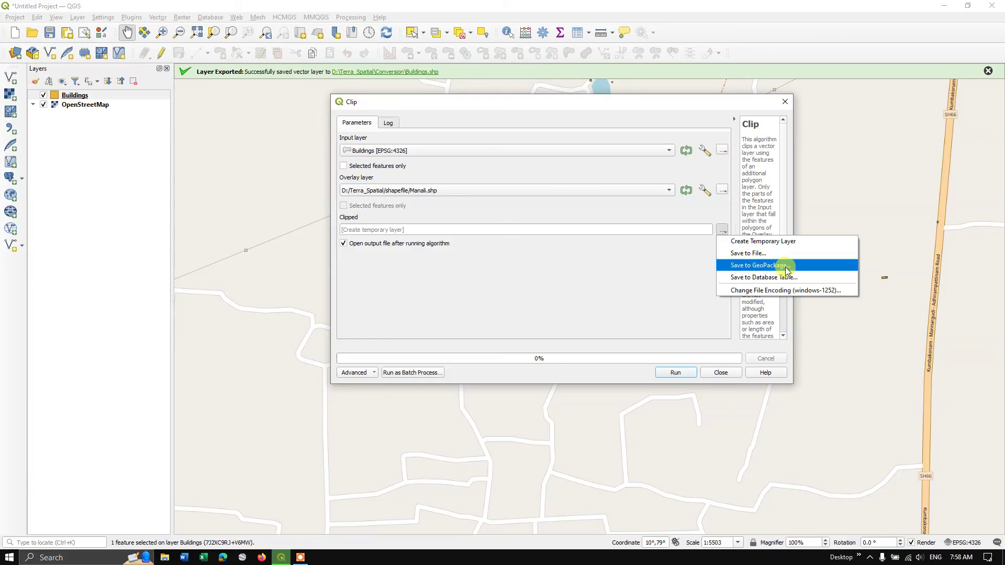
{"action": "left_click", "coordinate": [761, 246]}
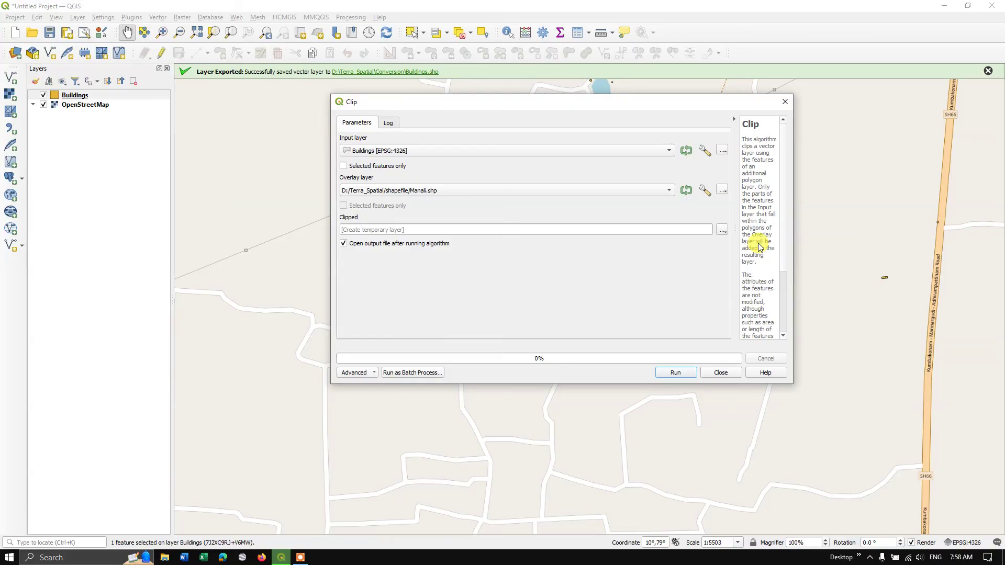
- Run the Clip of Buildings by the Manali boundary, then turn off Buildings to inspect the Clipped output
{"action": "left_click", "coordinate": [677, 373]}
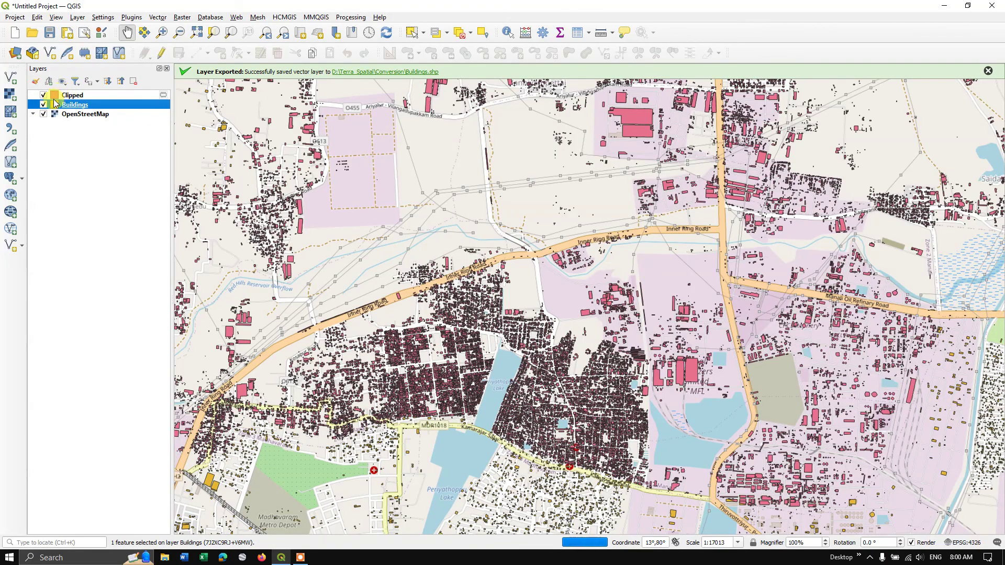
{"action": "left_click", "coordinate": [43, 105]}
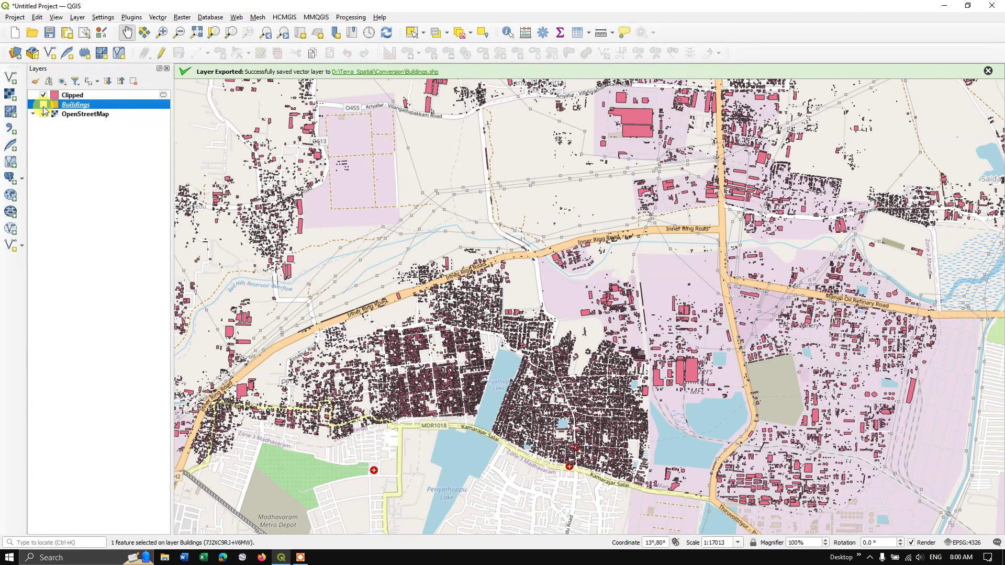
{"action": "scroll", "coordinate": [616, 421], "scroll_direction": "down", "scroll_amount": 1}
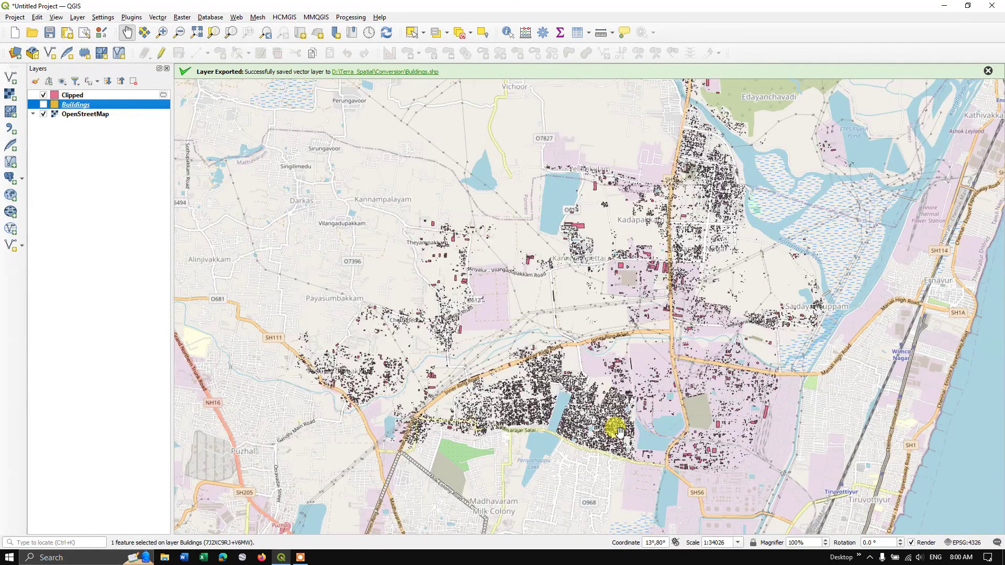
{"action": "scroll", "coordinate": [617, 427], "scroll_direction": "up", "scroll_amount": 3}
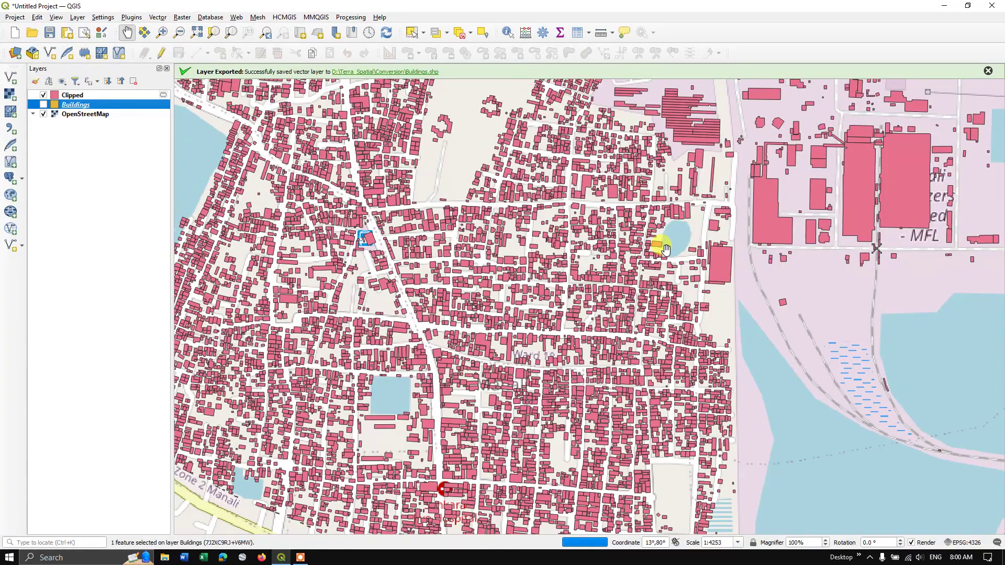
{"action": "scroll", "coordinate": [630, 229], "scroll_direction": "down", "scroll_amount": 1}
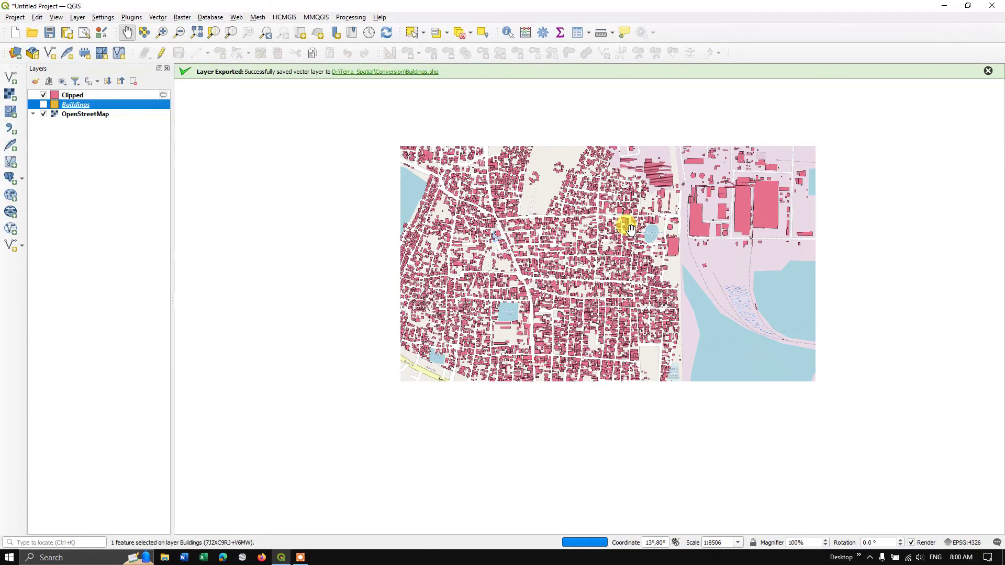
{"action": "scroll", "coordinate": [628, 226], "scroll_direction": "down", "scroll_amount": 2}
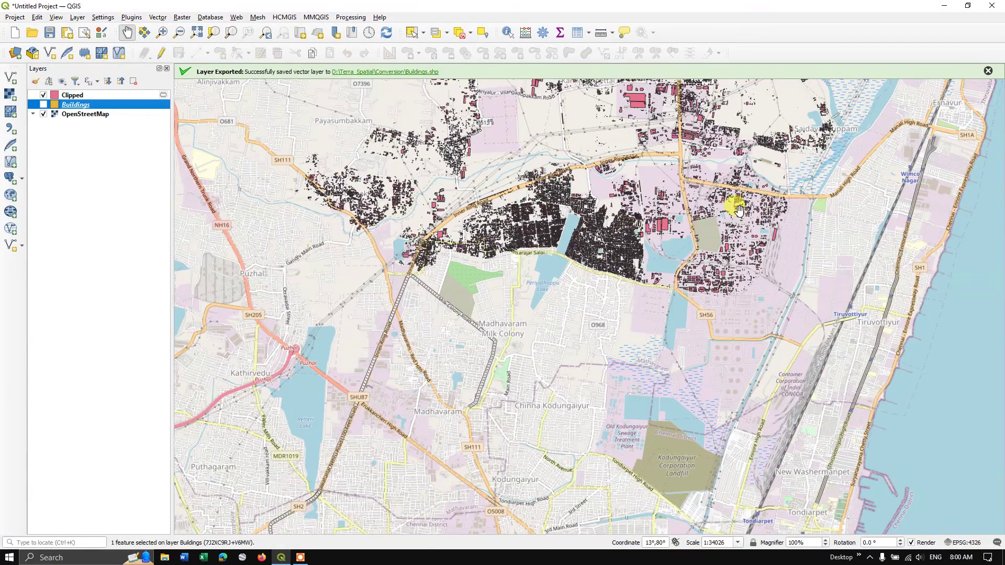